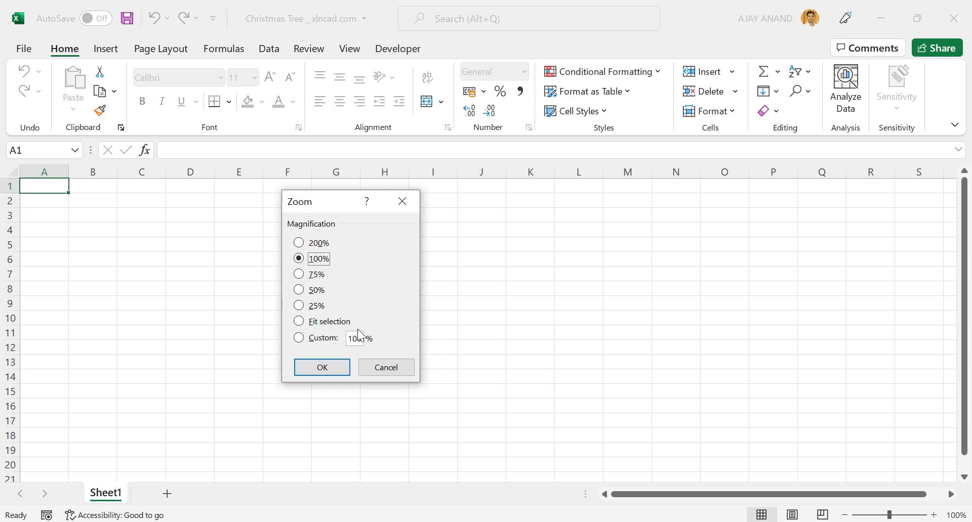
# Set a custom zoom magnification of 70% for the worksheet.
pyautogui.moveTo(350, 337); pyautogui.dragTo(363, 336)
pyautogui.write('70')
pyautogui.click(338, 369)
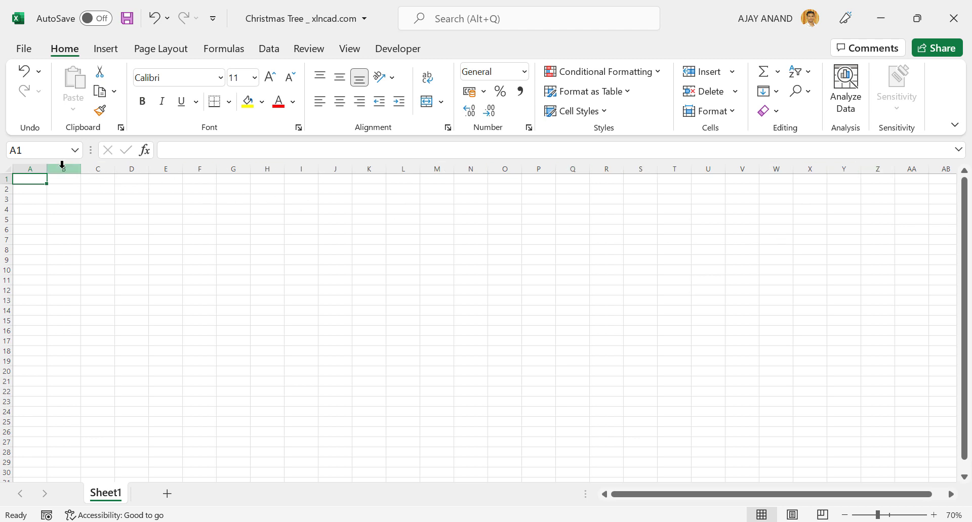
# Narrow columns B through Z to a uniform width so their cells are roughly square.
pyautogui.moveTo(61, 168); pyautogui.dragTo(869, 169)
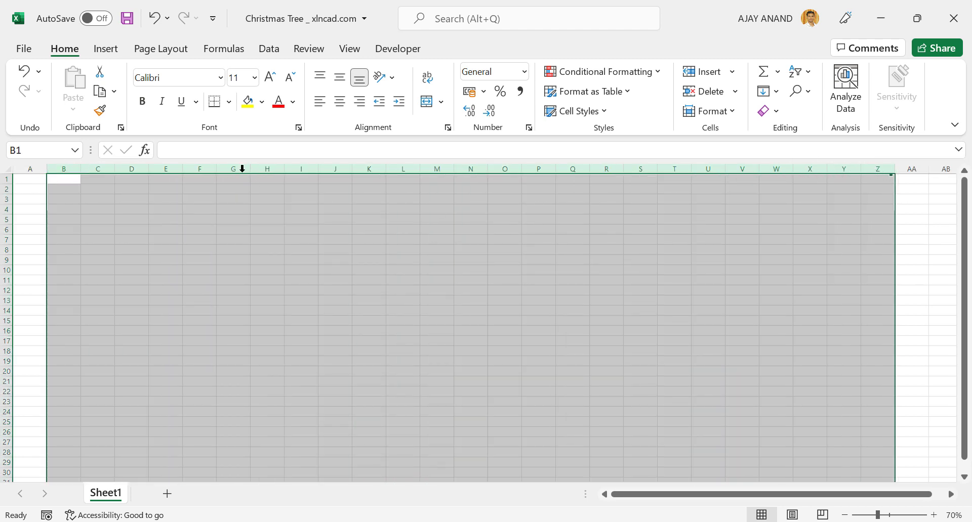
pyautogui.rightClick(342, 169)
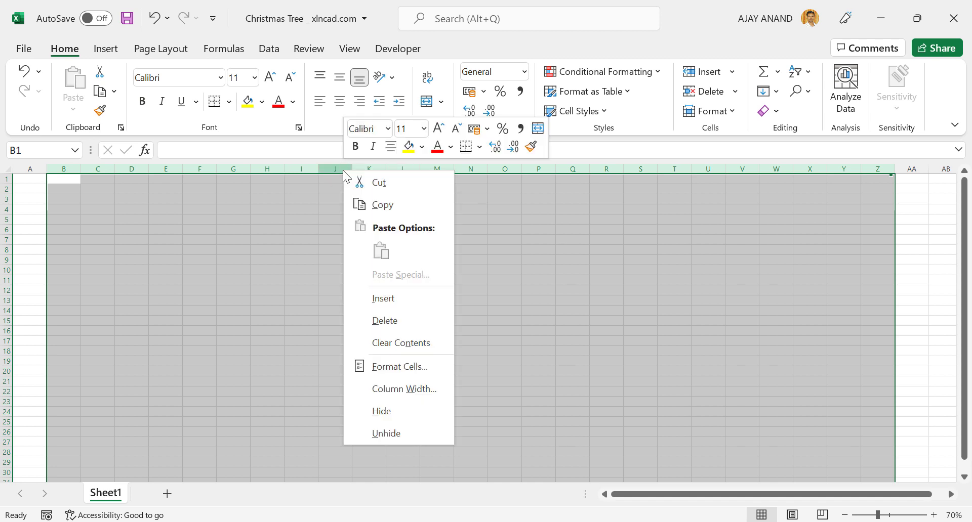
pyautogui.click(410, 389)
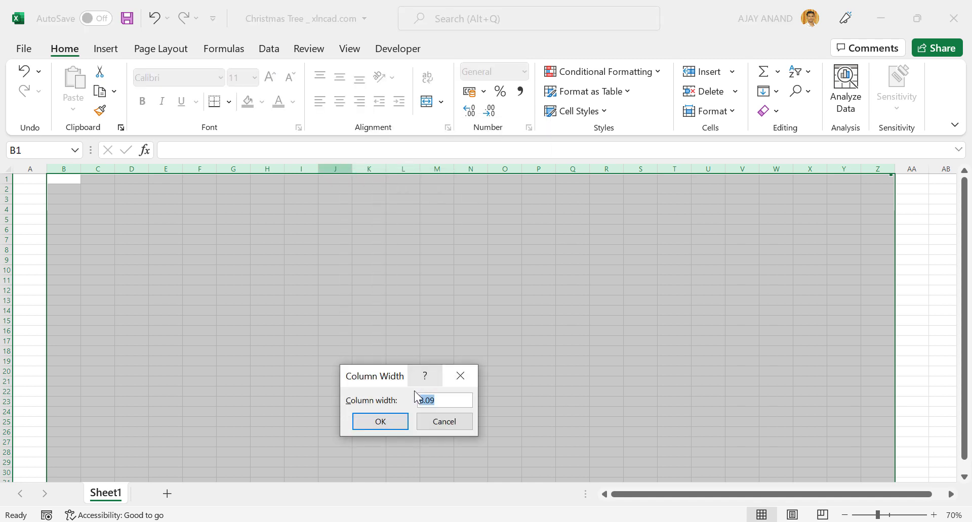
pyautogui.click(397, 424)
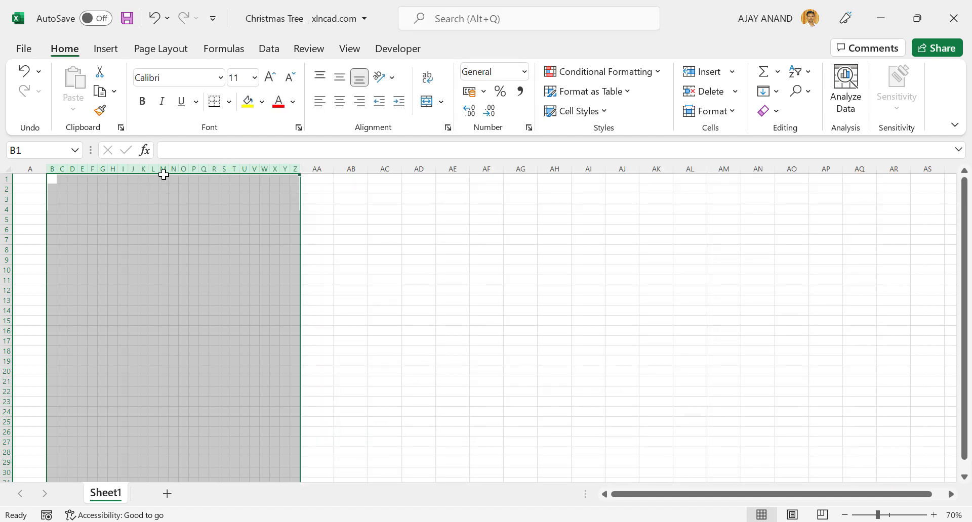
# Select a stepped triangle of cells from M4 through two-row bands, each widening one column per side, down to C23:W24.
pyautogui.click(164, 209)
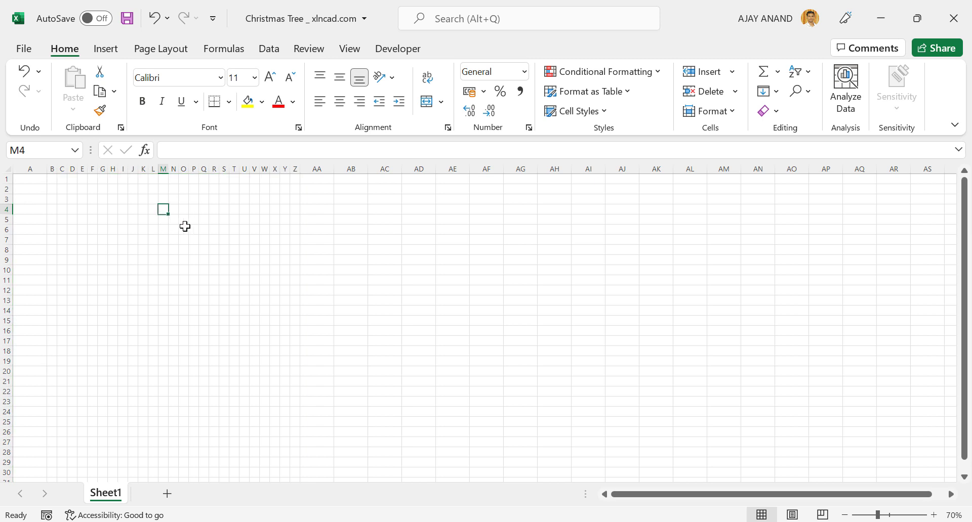
pyautogui.press('ctrl')
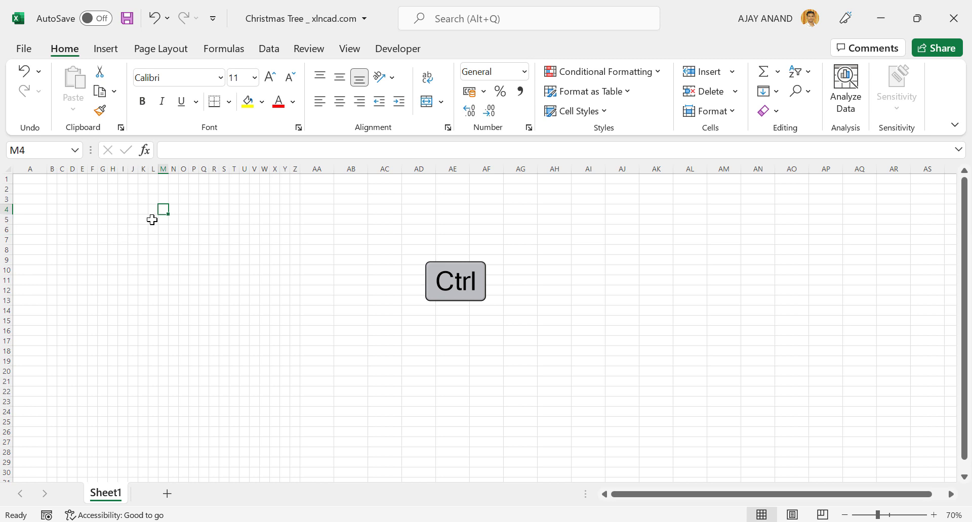
pyautogui.moveTo(152, 220); pyautogui.dragTo(172, 231)
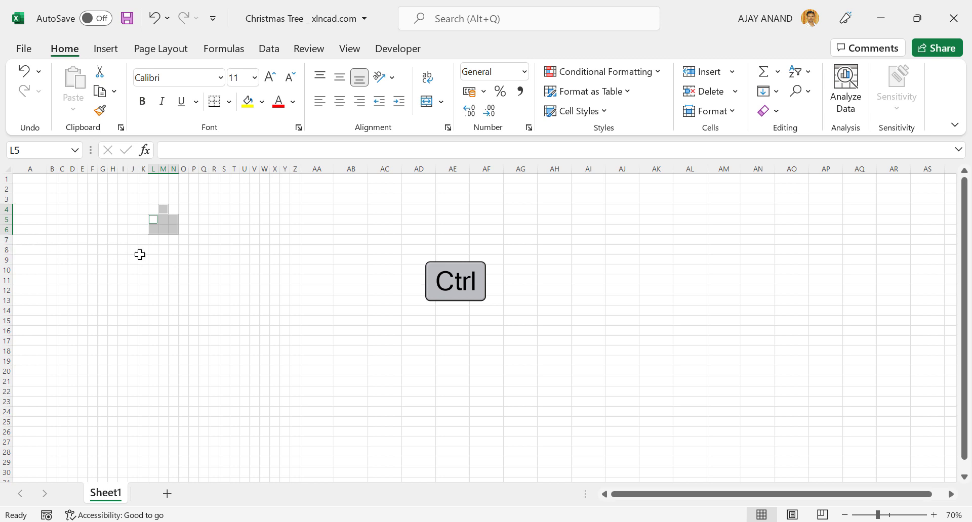
pyautogui.moveTo(144, 241); pyautogui.dragTo(184, 249)
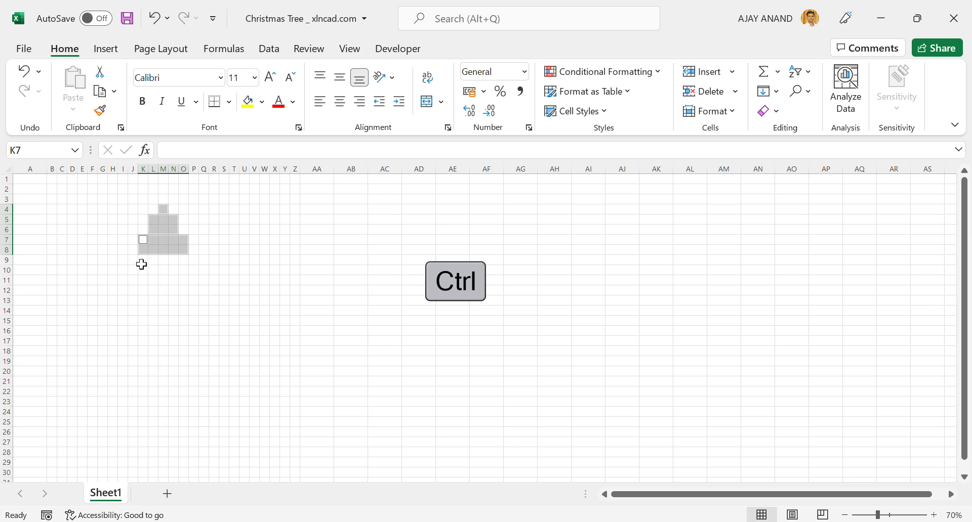
pyautogui.moveTo(133, 258); pyautogui.dragTo(192, 269)
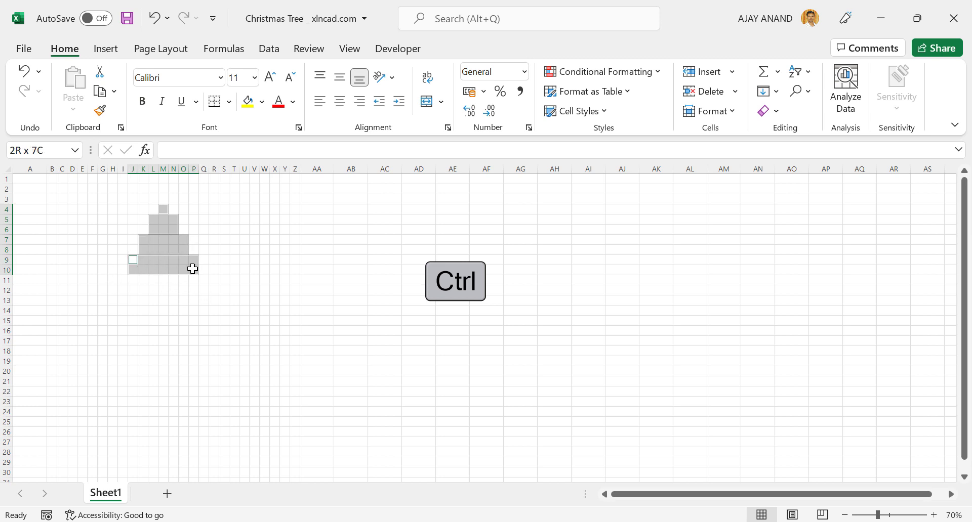
pyautogui.keyDown('ctrl'); pyautogui.click(126, 283); pyautogui.keyUp('ctrl')
pyautogui.moveTo(128, 286); pyautogui.dragTo(206, 290)
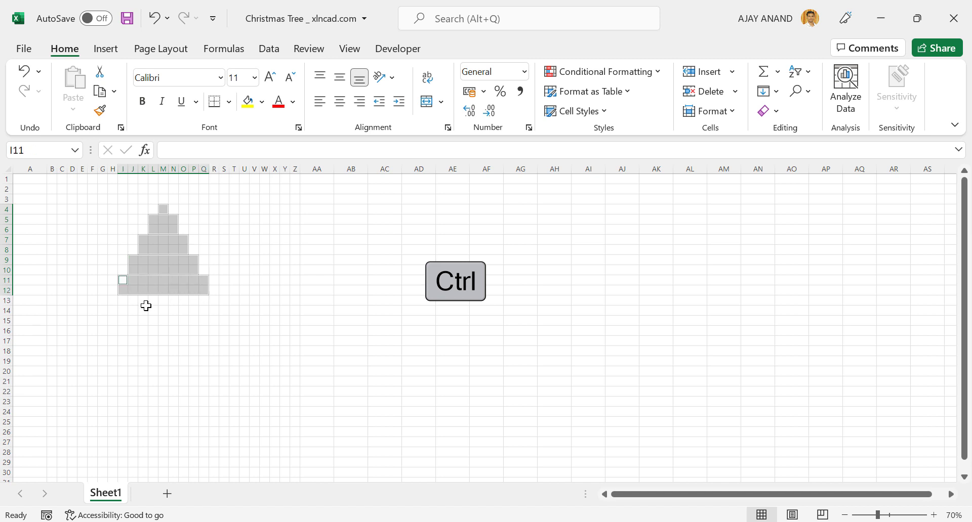
pyautogui.moveTo(112, 299); pyautogui.dragTo(208, 310)
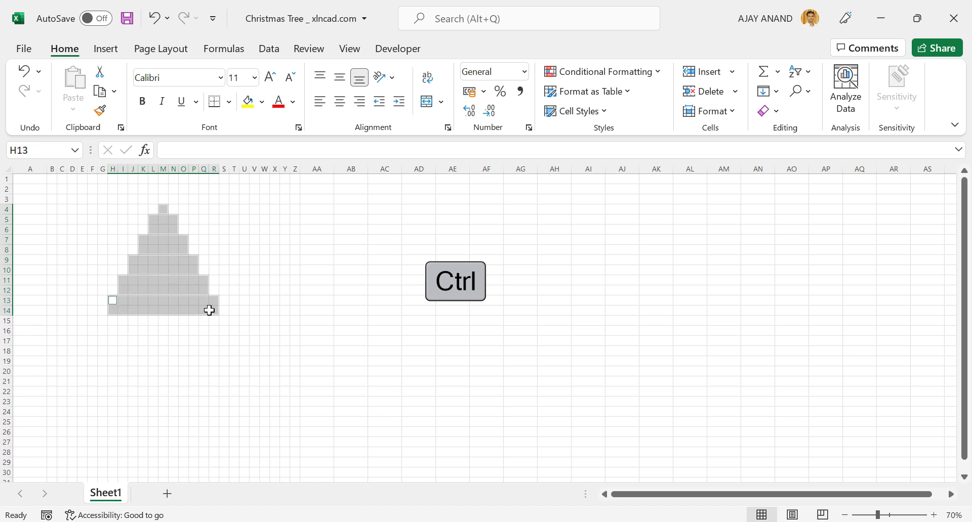
pyautogui.moveTo(102, 321); pyautogui.dragTo(223, 333)
pyautogui.moveTo(93, 343); pyautogui.dragTo(232, 349)
pyautogui.moveTo(78, 362); pyautogui.dragTo(240, 368)
pyautogui.moveTo(69, 384); pyautogui.dragTo(256, 392)
pyautogui.moveTo(63, 404); pyautogui.dragTo(260, 408)
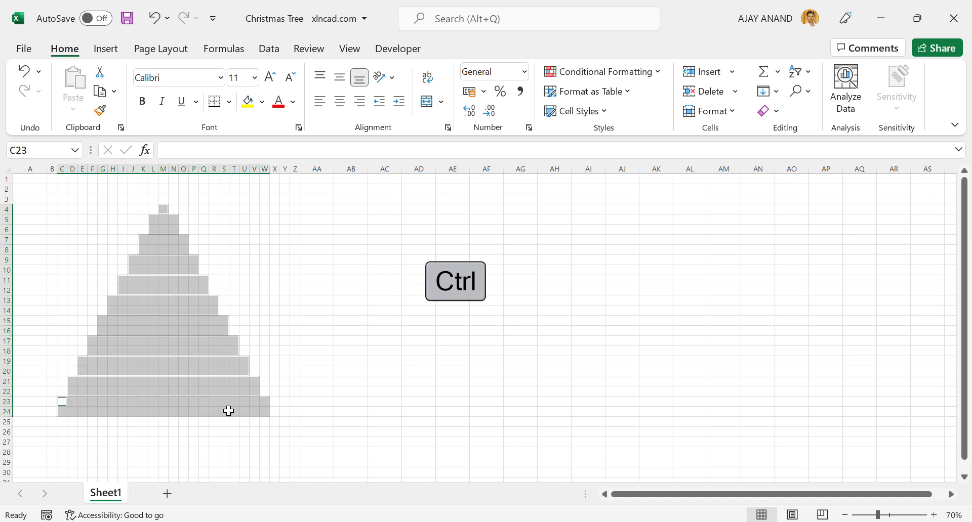
# Fill all selected cells of the triangle with the formula =RAND().
pyautogui.click(178, 150)
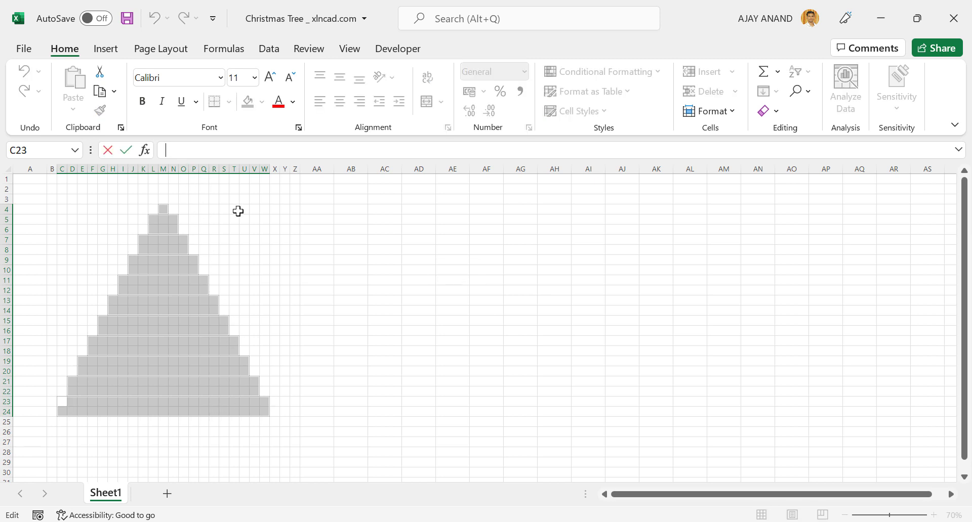
pyautogui.write('=RAND')
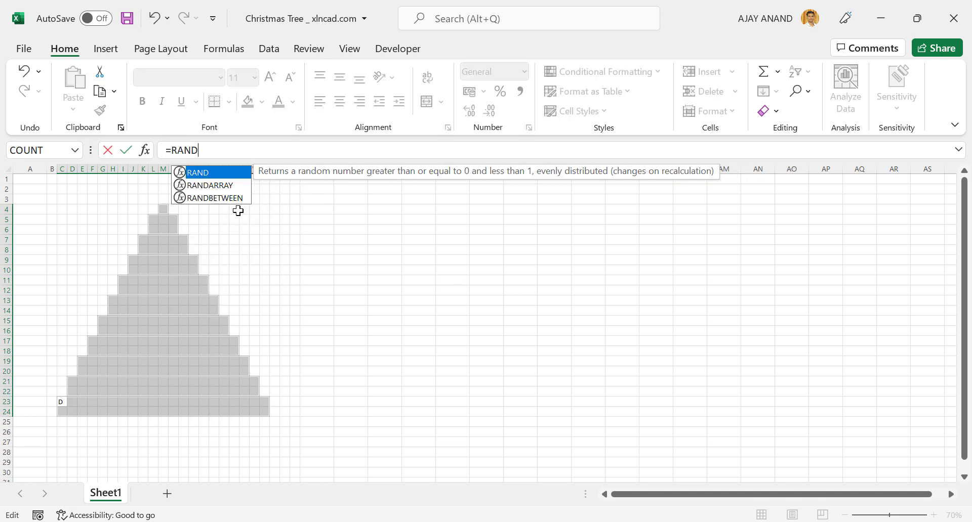
pyautogui.write('(')
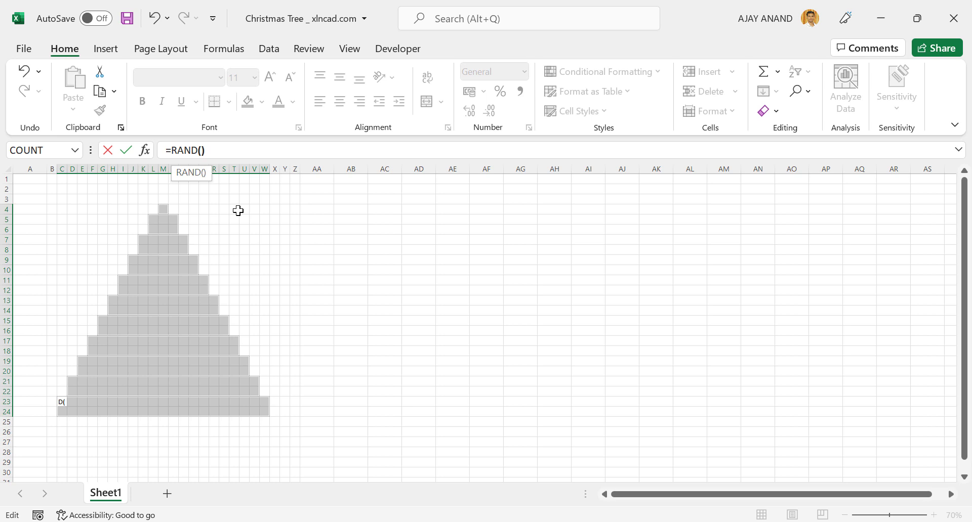
pyautogui.write(')')
pyautogui.hotkey('ctrl', 'Return')
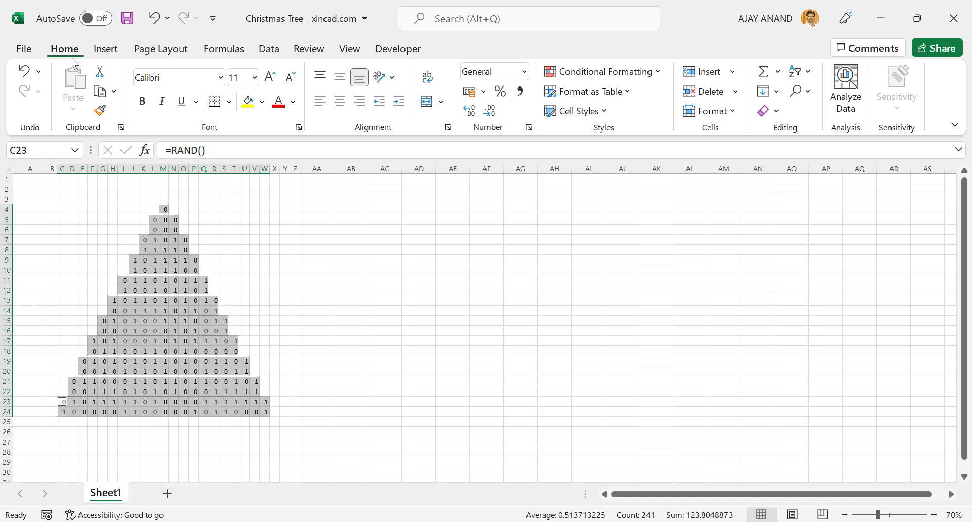
# Apply the 3 Traffic Lights (Unrimmed) icon set to the selected triangle and fill its cells with standard green.
pyautogui.click(340, 102)
pyautogui.click(586, 72)
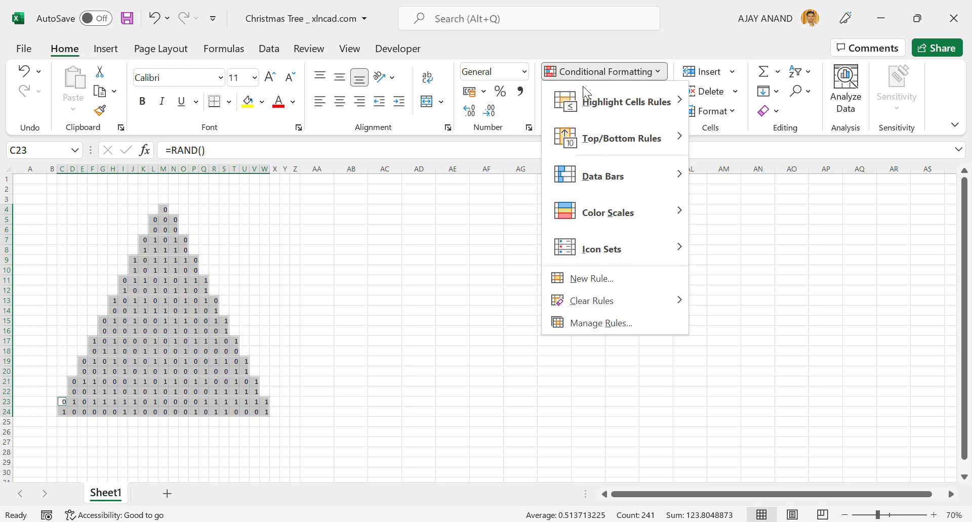
pyautogui.moveTo(630, 247)
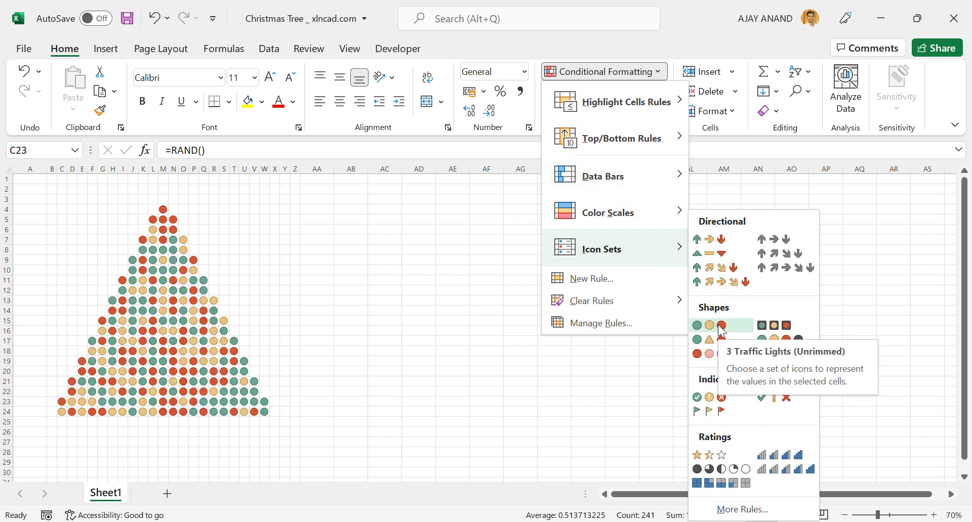
pyautogui.click(720, 327)
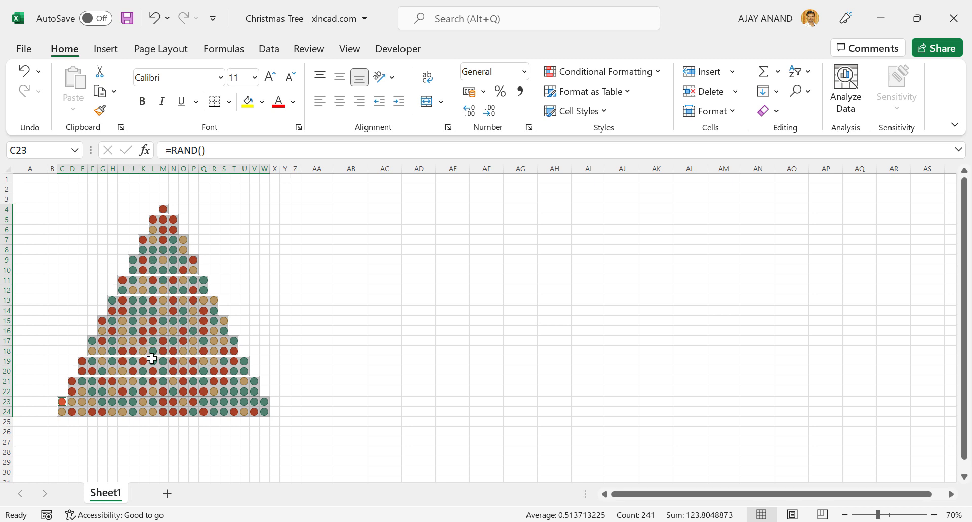
pyautogui.click(263, 102)
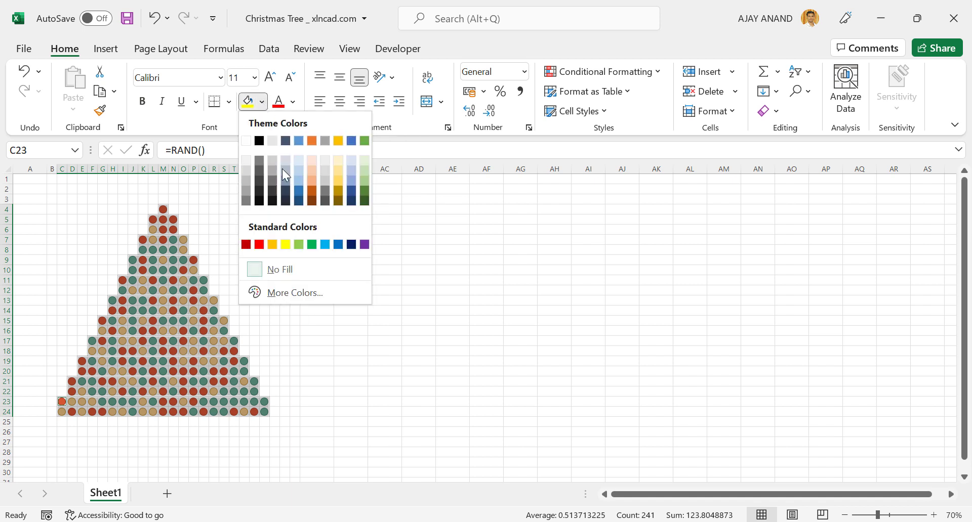
pyautogui.click(311, 245)
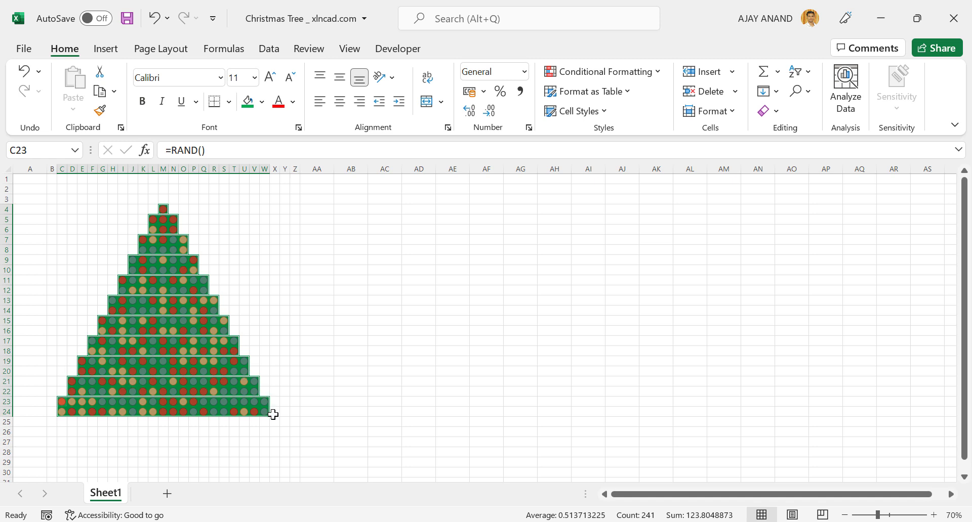
# Select the even-row cells just outside both edges of the green triangle, from L4 and N4 down to B24 and X24.
pyautogui.click(53, 413)
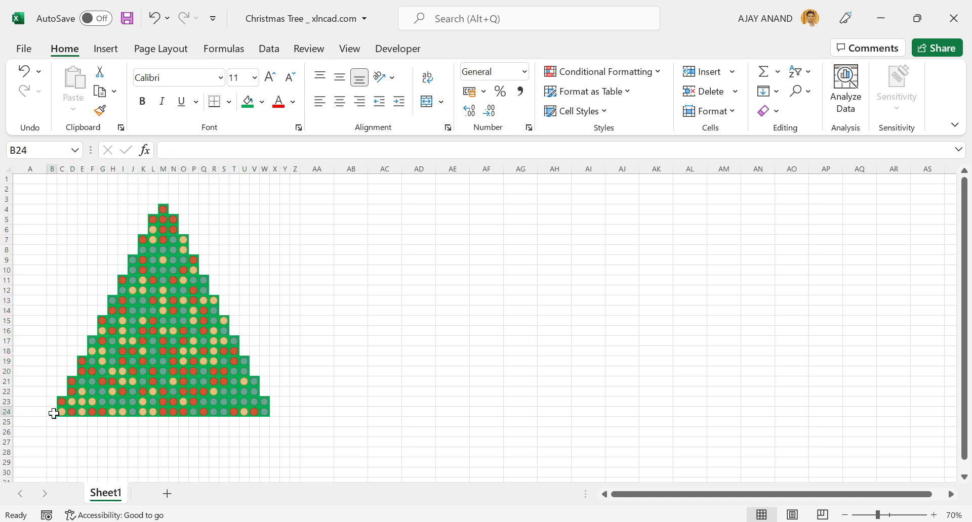
pyautogui.press('ctrl')
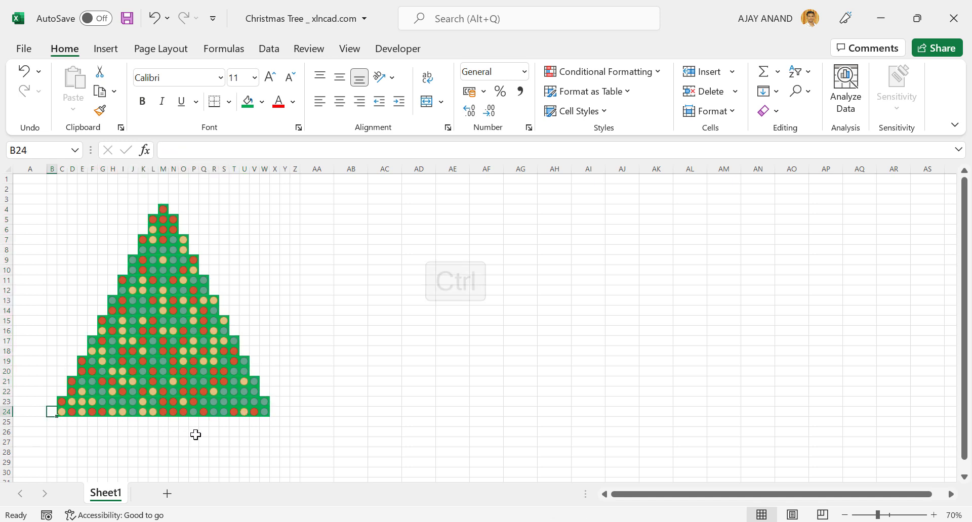
pyautogui.keyDown('ctrl'); pyautogui.click(276, 411); pyautogui.keyUp('ctrl')
pyautogui.keyDown('ctrl'); pyautogui.click(266, 392); pyautogui.keyUp('ctrl')
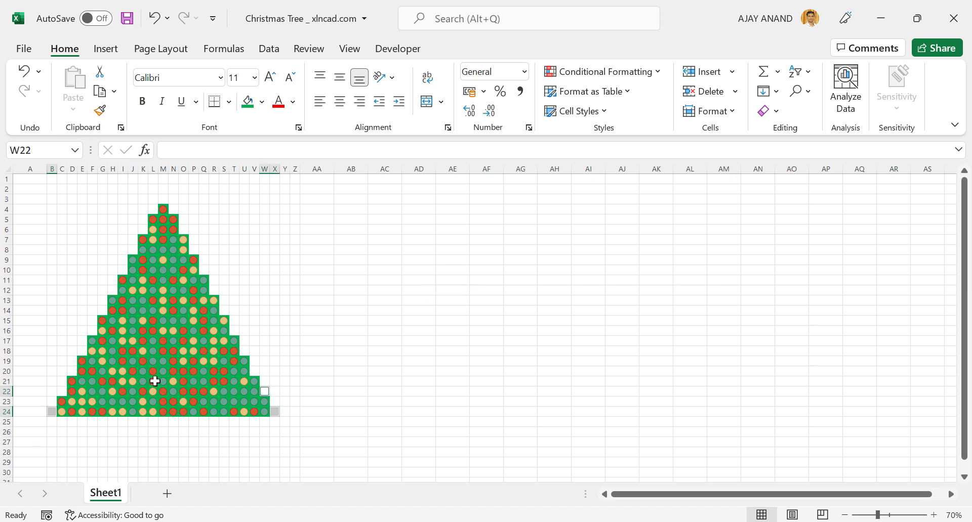
pyautogui.keyDown('ctrl'); pyautogui.click(64, 391); pyautogui.keyUp('ctrl')
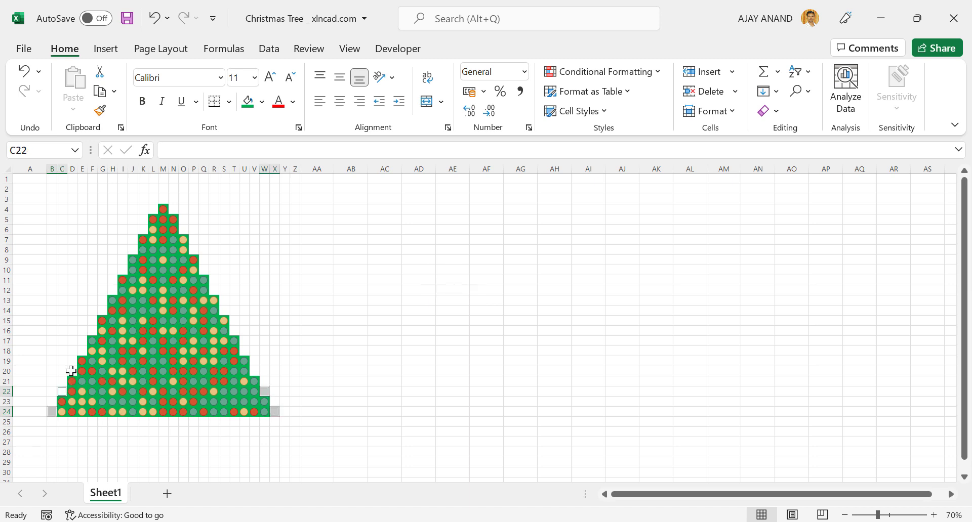
pyautogui.keyDown('ctrl'); pyautogui.click(71, 371); pyautogui.keyUp('ctrl')
pyautogui.keyDown('ctrl'); pyautogui.click(83, 351); pyautogui.keyUp('ctrl')
pyautogui.keyDown('ctrl'); pyautogui.click(93, 331); pyautogui.keyUp('ctrl')
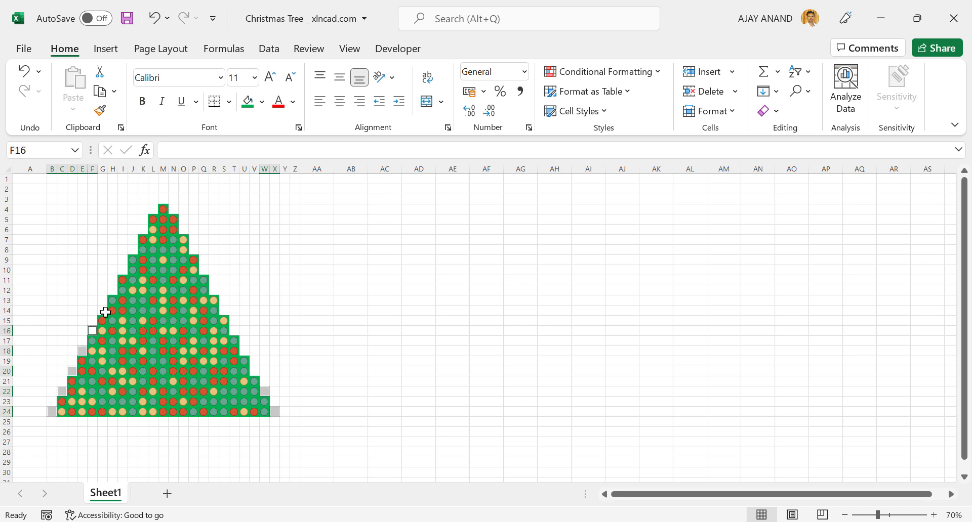
pyautogui.keyDown('ctrl'); pyautogui.click(104, 310); pyautogui.keyUp('ctrl')
pyautogui.keyDown('ctrl'); pyautogui.click(113, 291); pyautogui.keyUp('ctrl')
pyautogui.keyDown('ctrl'); pyautogui.click(122, 270); pyautogui.keyUp('ctrl')
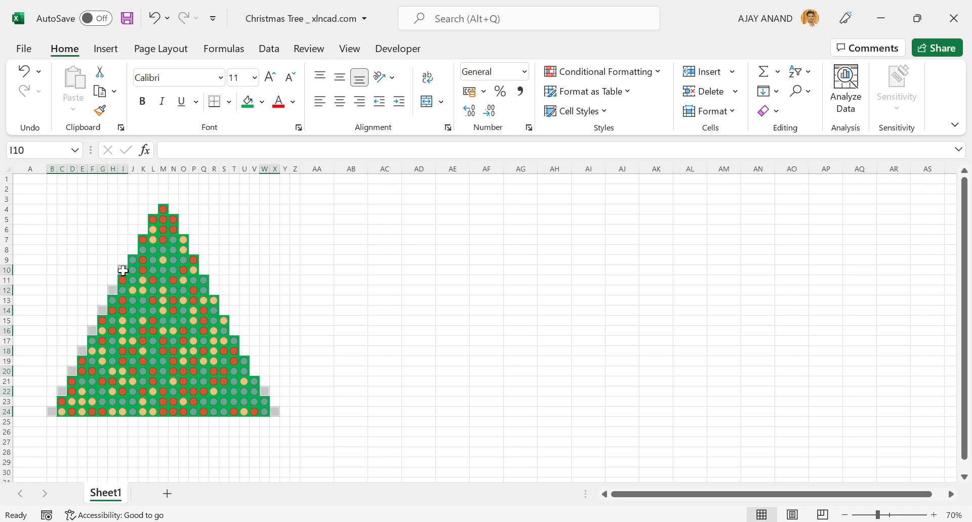
pyautogui.keyDown('ctrl'); pyautogui.click(133, 249); pyautogui.keyUp('ctrl')
pyautogui.keyDown('ctrl'); pyautogui.click(143, 229); pyautogui.keyUp('ctrl')
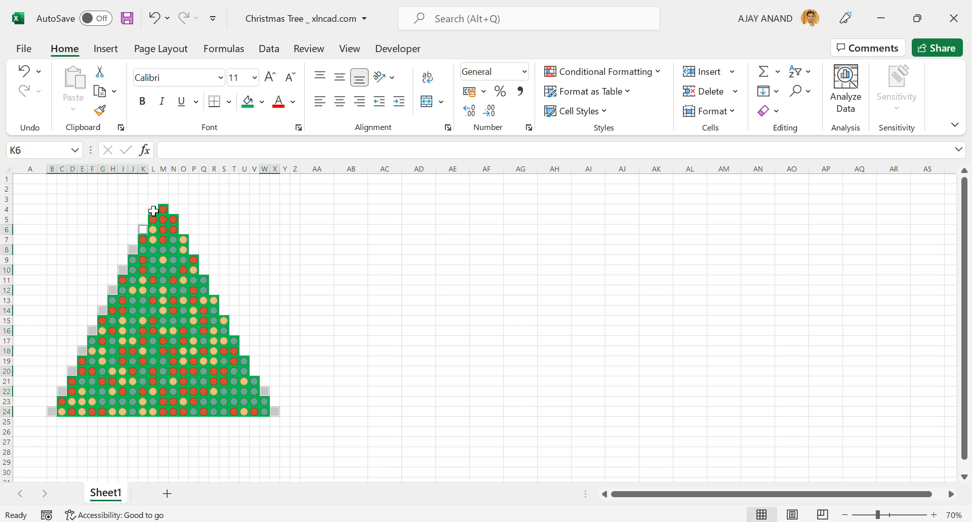
pyautogui.keyDown('ctrl'); pyautogui.click(153, 210); pyautogui.keyUp('ctrl')
pyautogui.keyDown('ctrl'); pyautogui.click(173, 209); pyautogui.keyUp('ctrl')
pyautogui.keyDown('ctrl'); pyautogui.click(185, 229); pyautogui.keyUp('ctrl')
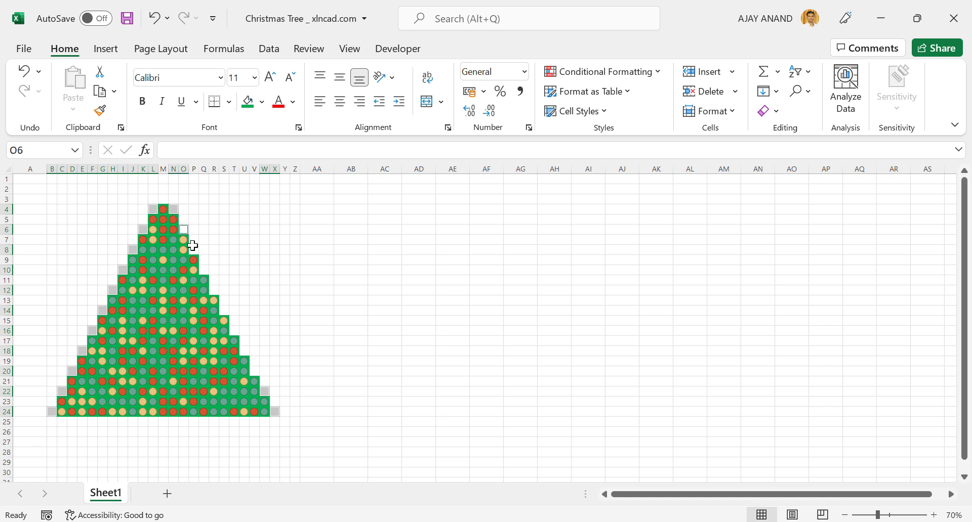
pyautogui.keyDown('ctrl'); pyautogui.click(193, 249); pyautogui.keyUp('ctrl')
pyautogui.keyDown('ctrl'); pyautogui.click(204, 269); pyautogui.keyUp('ctrl')
pyautogui.keyDown('ctrl'); pyautogui.click(214, 289); pyautogui.keyUp('ctrl')
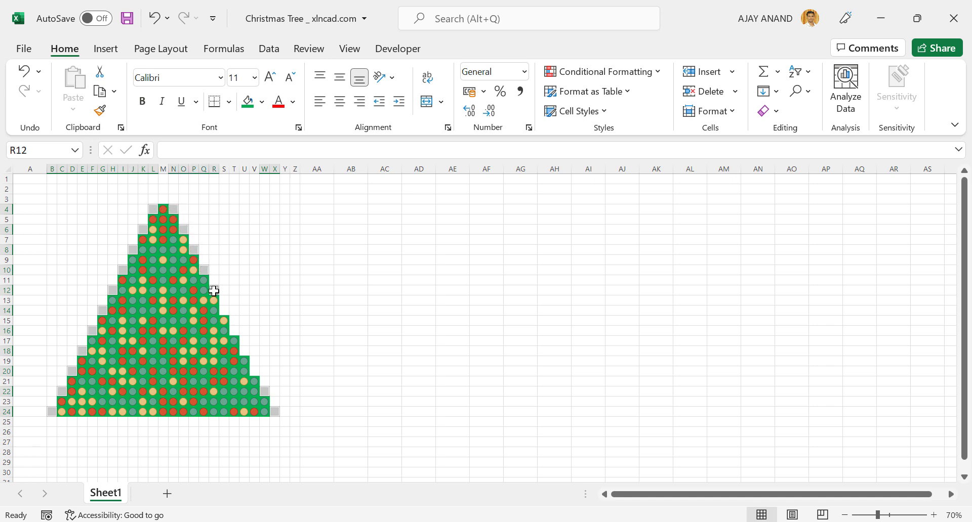
pyautogui.keyDown('ctrl'); pyautogui.click(224, 310); pyautogui.keyUp('ctrl')
pyautogui.keyDown('ctrl'); pyautogui.click(233, 331); pyautogui.keyUp('ctrl')
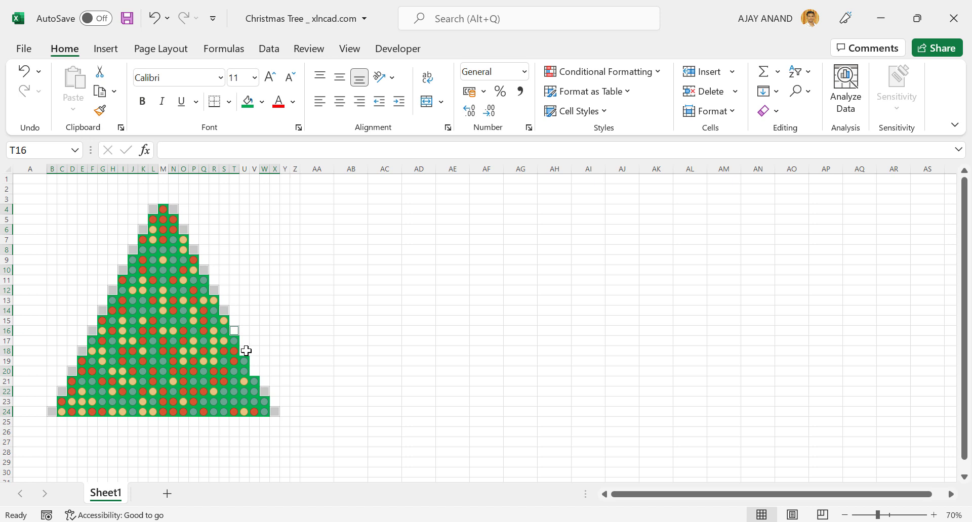
pyautogui.keyDown('ctrl'); pyautogui.click(245, 351); pyautogui.keyUp('ctrl')
pyautogui.keyDown('ctrl'); pyautogui.click(255, 371); pyautogui.keyUp('ctrl')
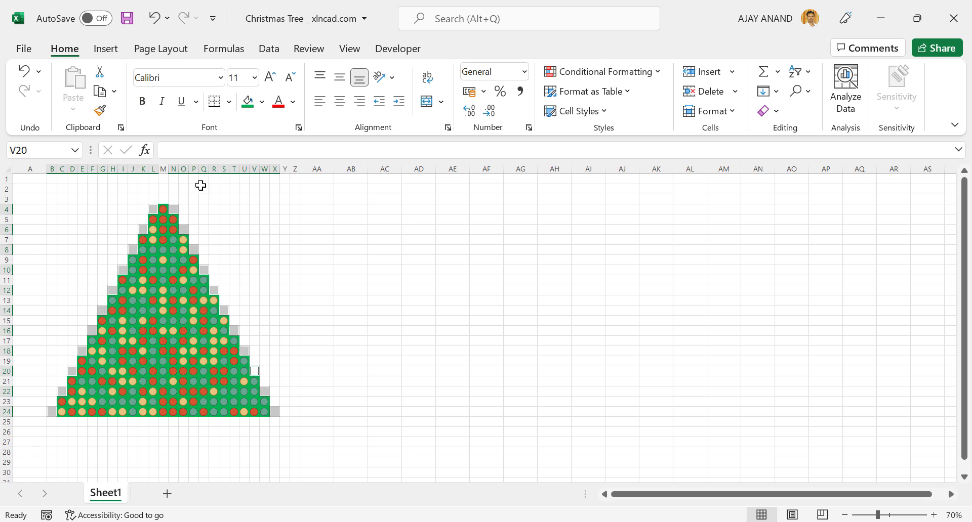
# Fill all the selected cells along the tree's stepped edges with the formula =RAND().
pyautogui.click(178, 150)
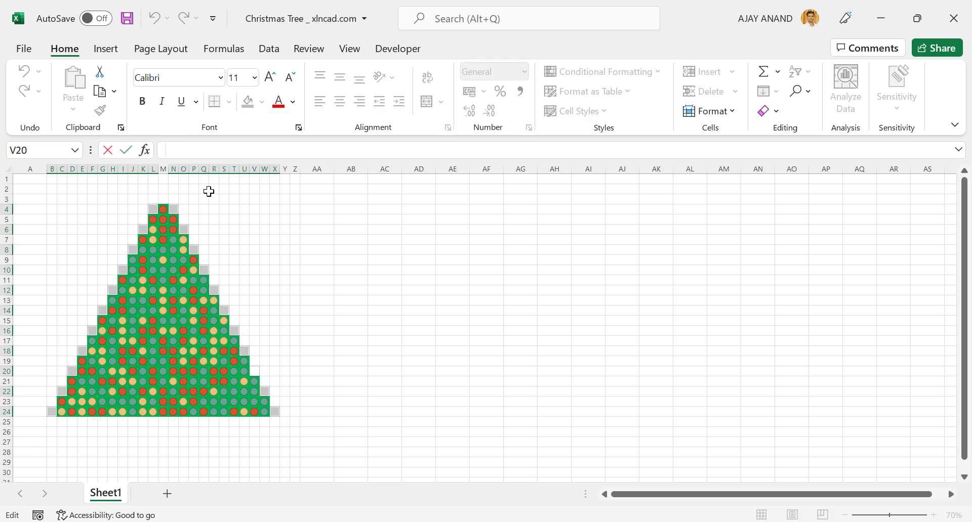
pyautogui.write('=RAND')
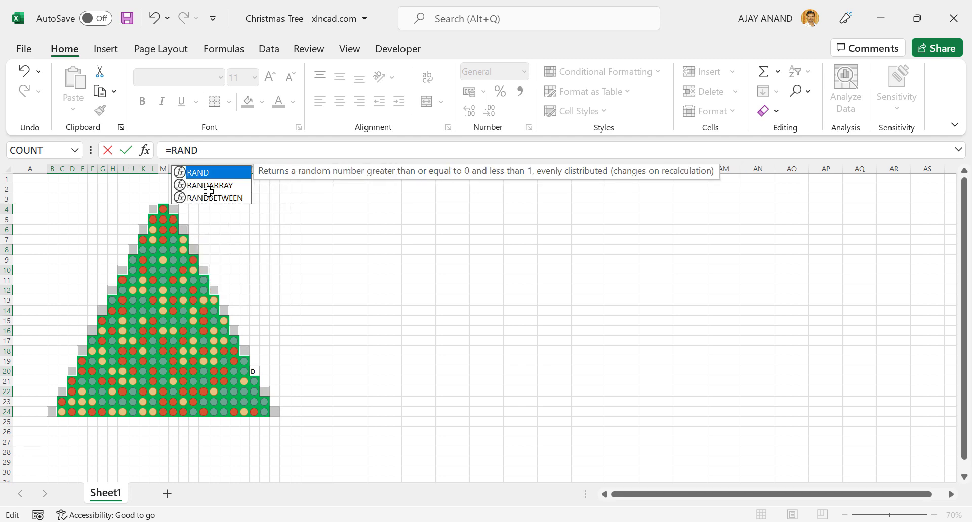
pyautogui.write('()')
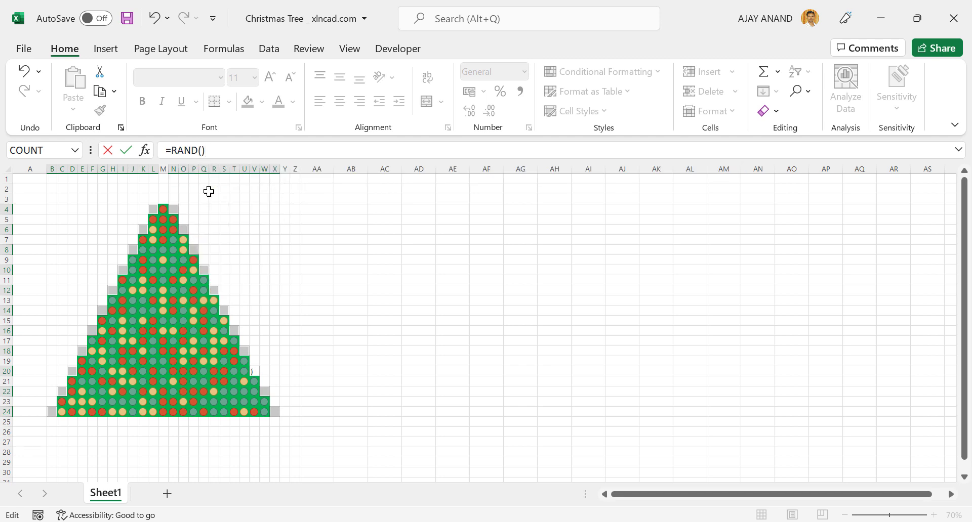
pyautogui.hotkey('ctrl', 'Return')
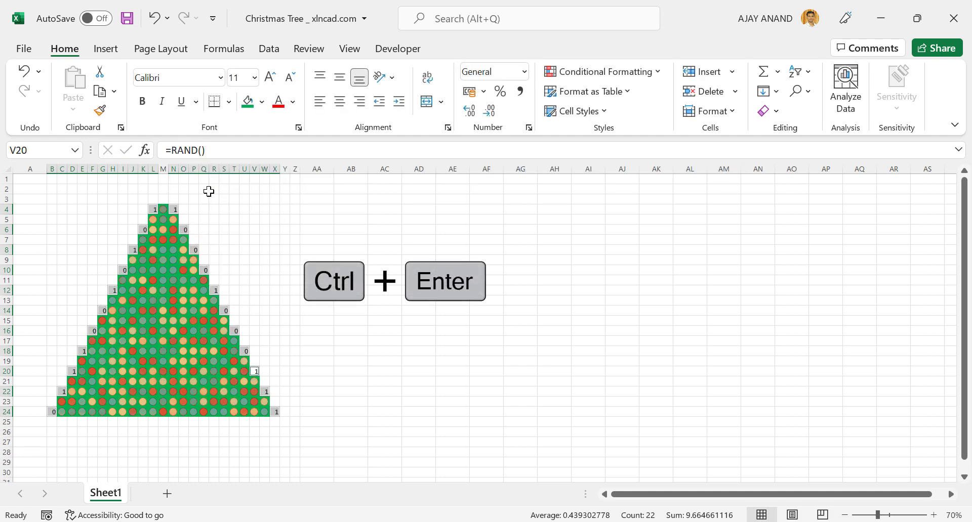
# Apply the 3 Traffic Lights (Rimmed) icon set to the selected edge cells.
pyautogui.click(605, 72)
pyautogui.moveTo(633, 247)
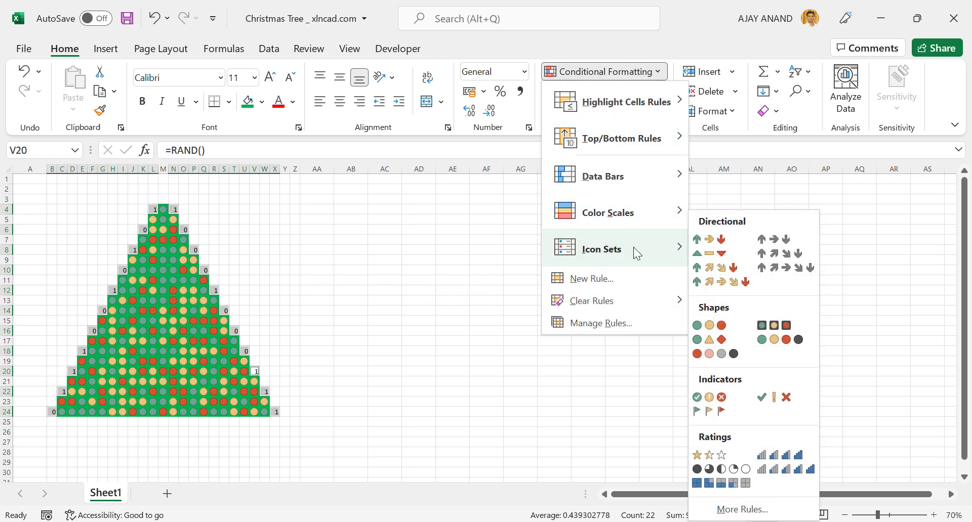
pyautogui.click(790, 328)
pyautogui.click(265, 230)
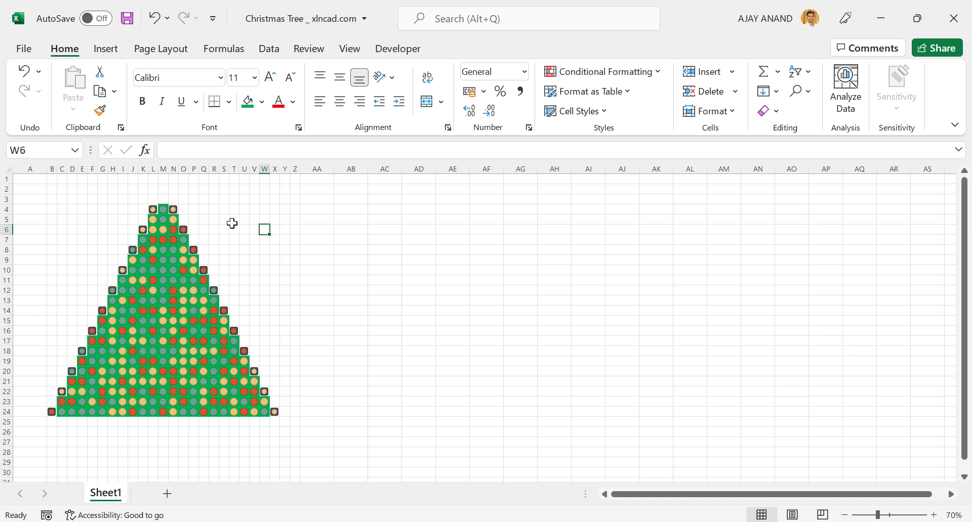
# Insert a five-pointed star shape about 0.76 cm wide and high in the empty area beside the treetop.
pyautogui.click(105, 49)
pyautogui.click(193, 103)
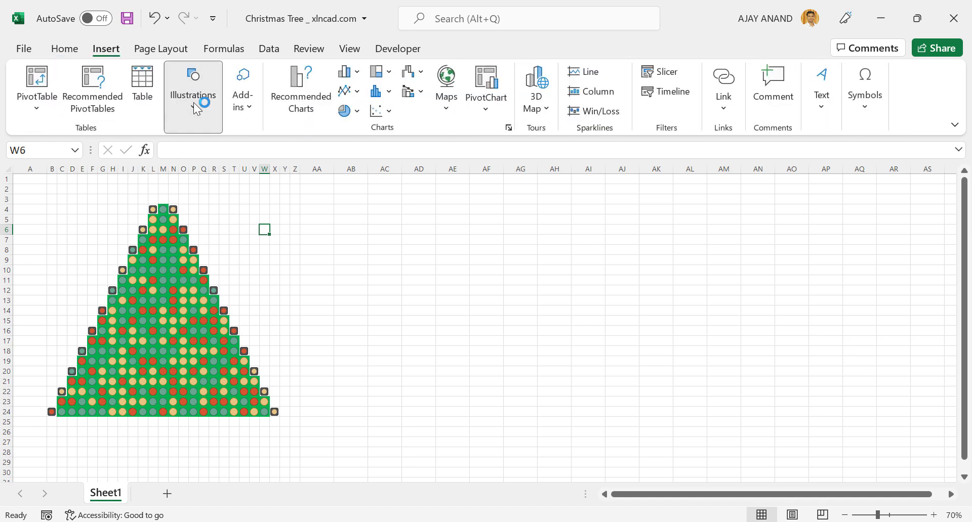
pyautogui.click(223, 177)
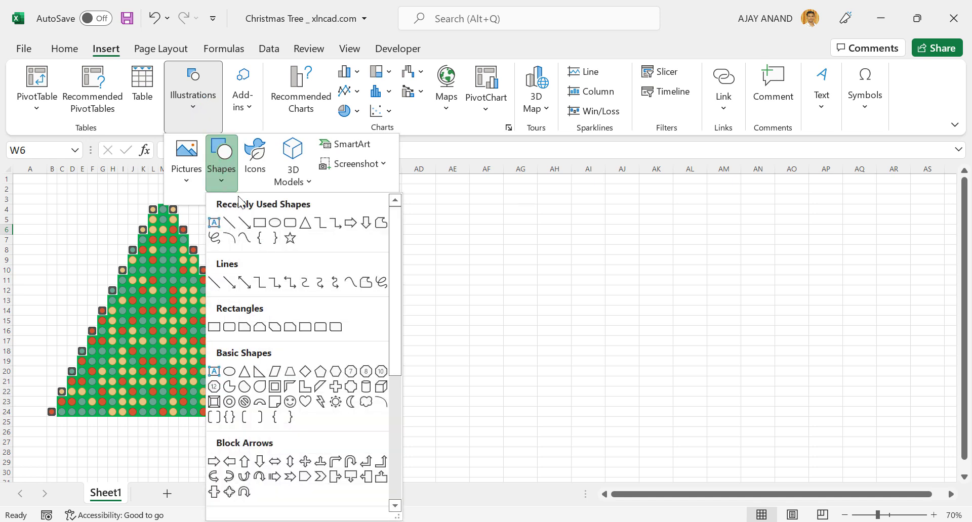
pyautogui.click(290, 239)
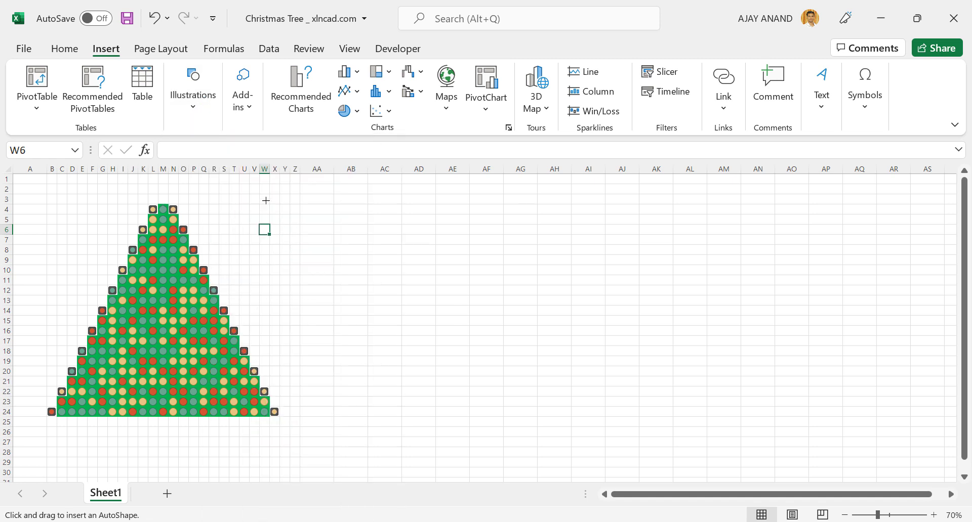
pyautogui.moveTo(271, 205); pyautogui.dragTo(278, 212)
pyautogui.click(295, 229)
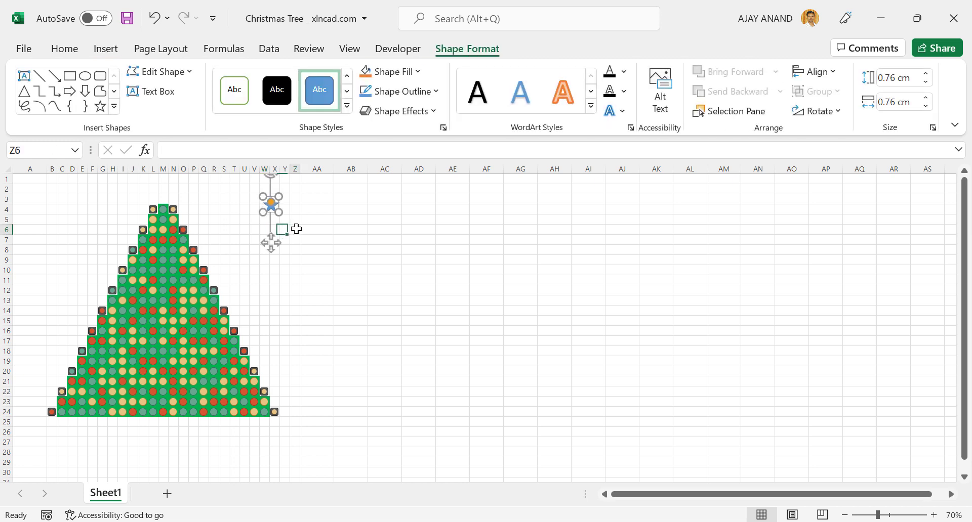
# Fill the star with standard red and place it on the tip of the tree, just above M4.
pyautogui.click(272, 206)
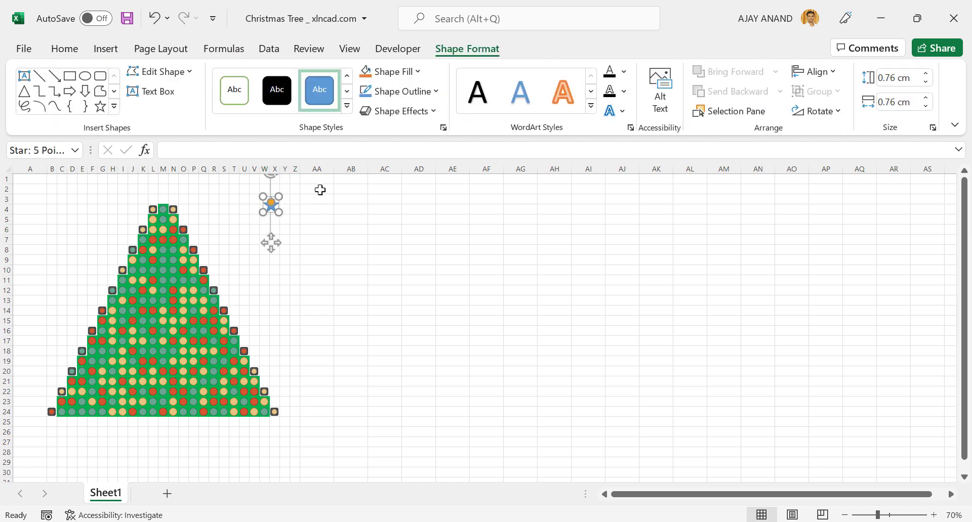
pyautogui.click(415, 72)
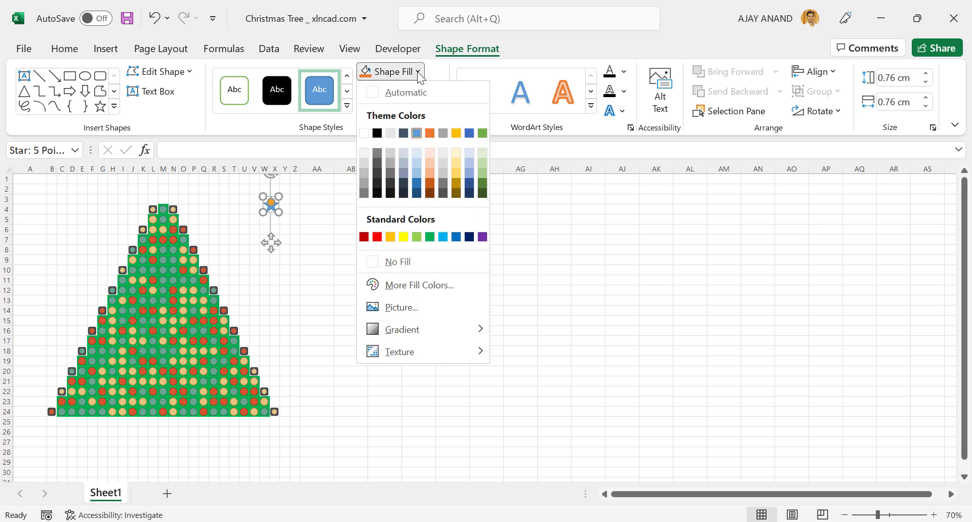
pyautogui.click(377, 237)
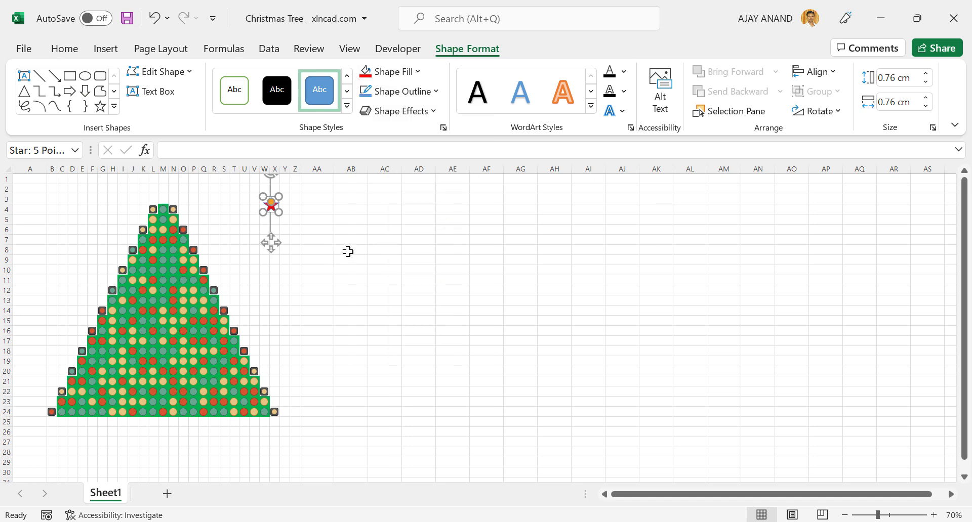
pyautogui.click(327, 249)
pyautogui.moveTo(272, 207); pyautogui.dragTo(166, 195)
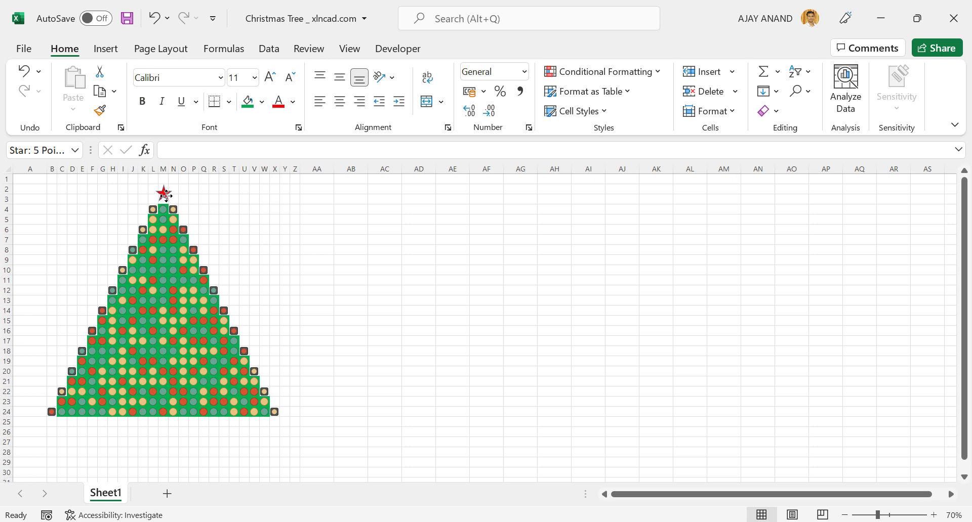
pyautogui.click(208, 206)
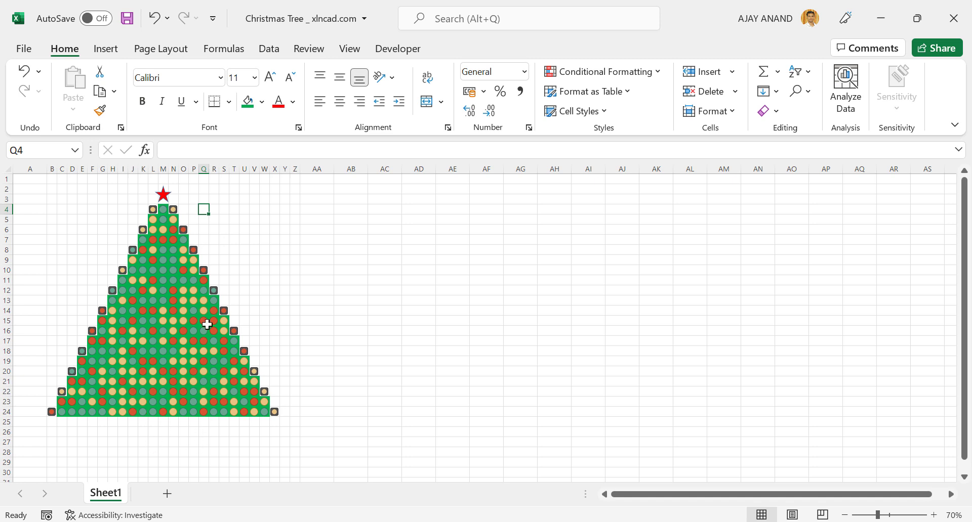
# Fill cells L25:N29 below the tree with the darkest orange theme shade to form a brown trunk.
pyautogui.click(154, 167)
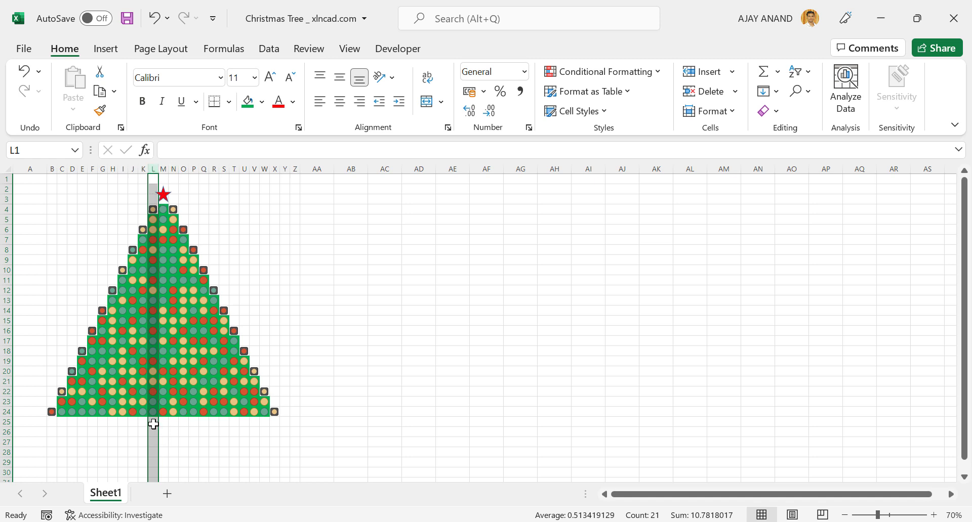
pyautogui.moveTo(153, 422); pyautogui.dragTo(172, 461)
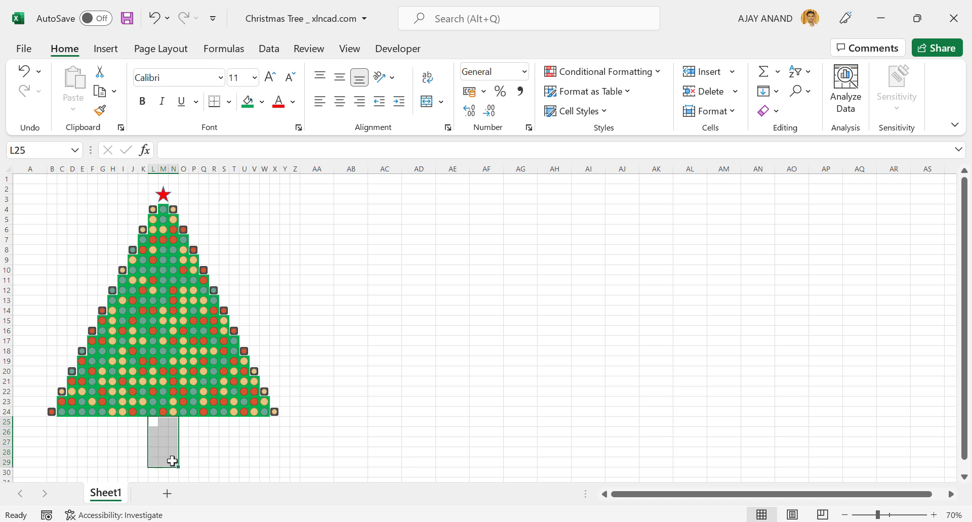
pyautogui.click(262, 104)
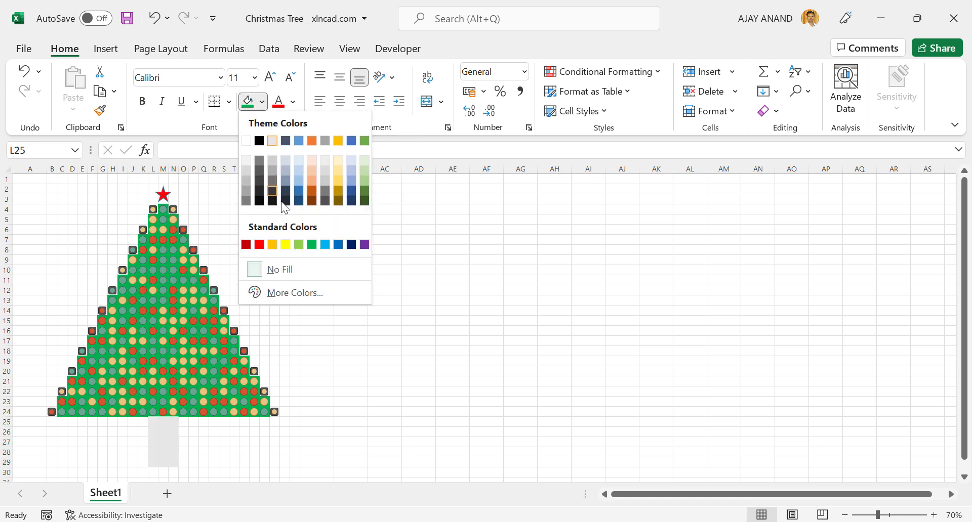
pyautogui.click(311, 202)
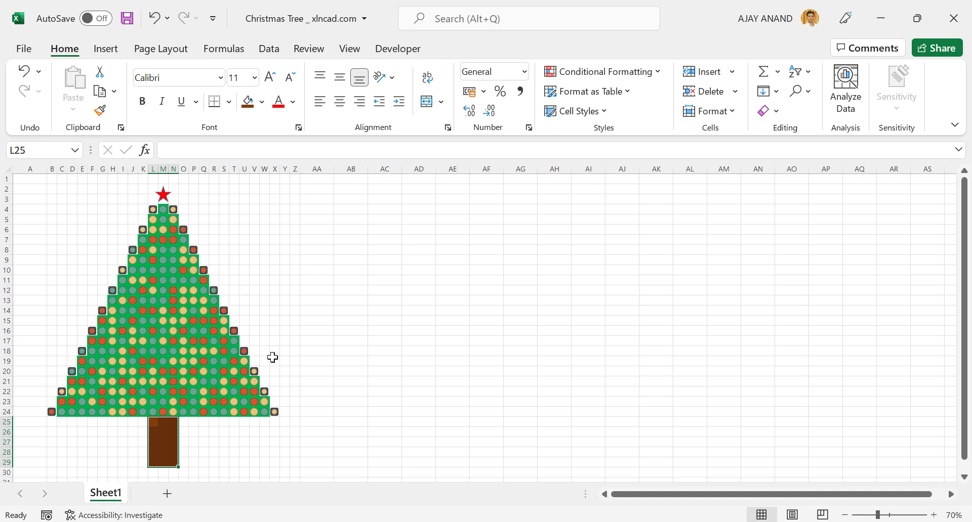
pyautogui.click(274, 261)
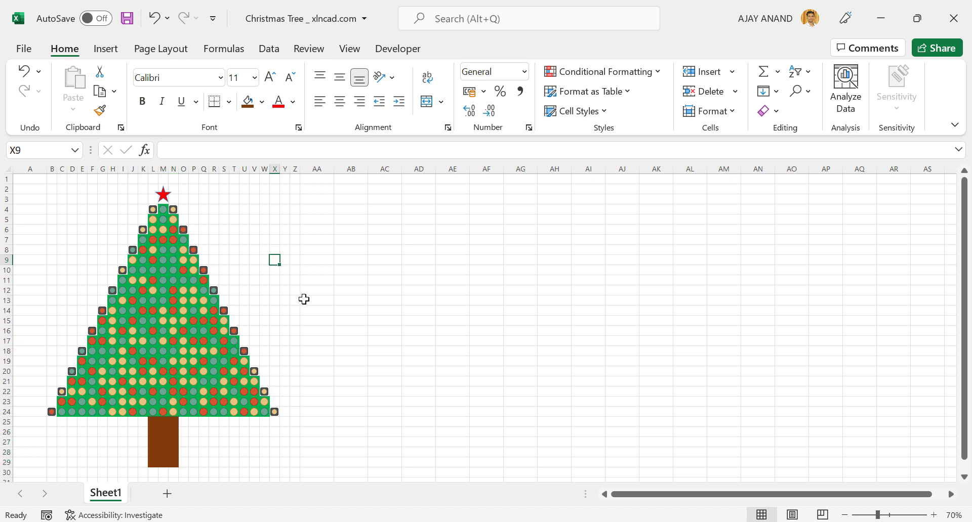
# Recalculate the worksheet repeatedly so the tree's lights change colour at random.
pyautogui.press('F9')
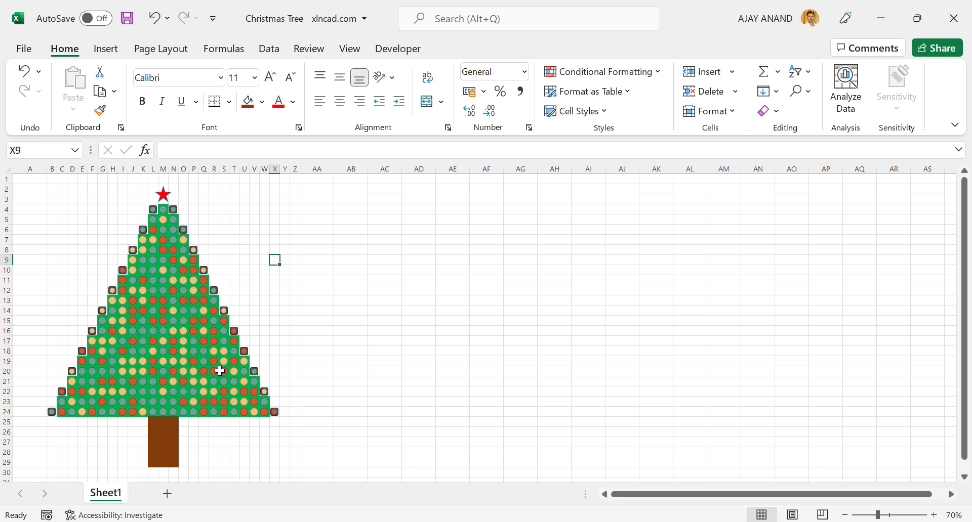
pyautogui.press('F9')
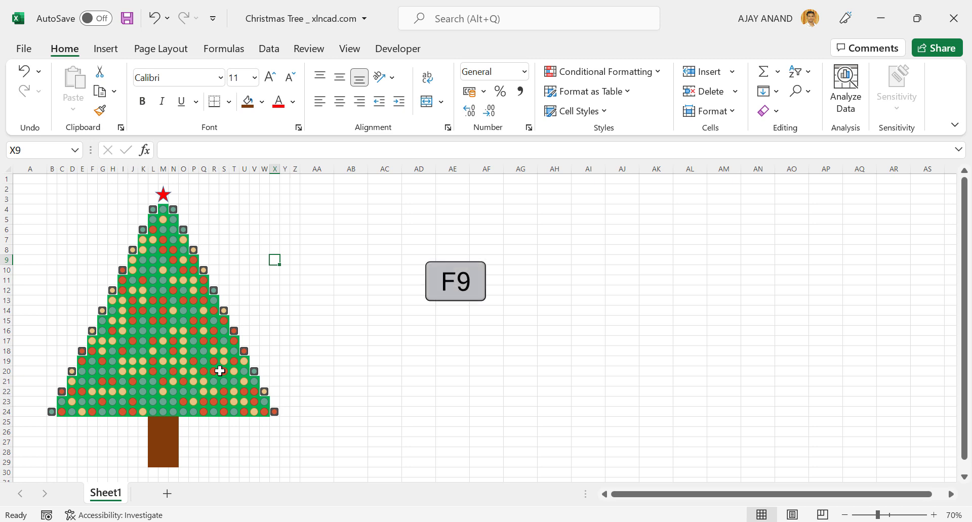
pyautogui.press('F9')
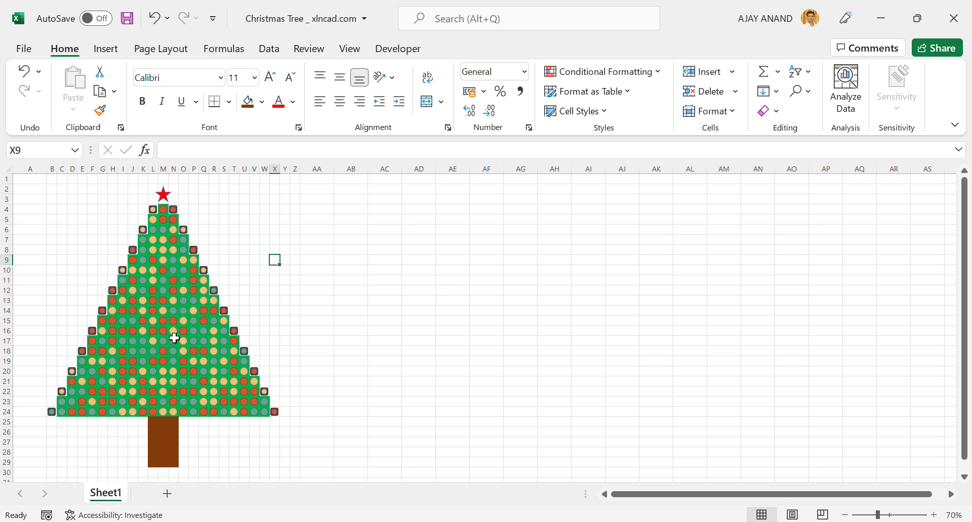
pyautogui.press('F9')
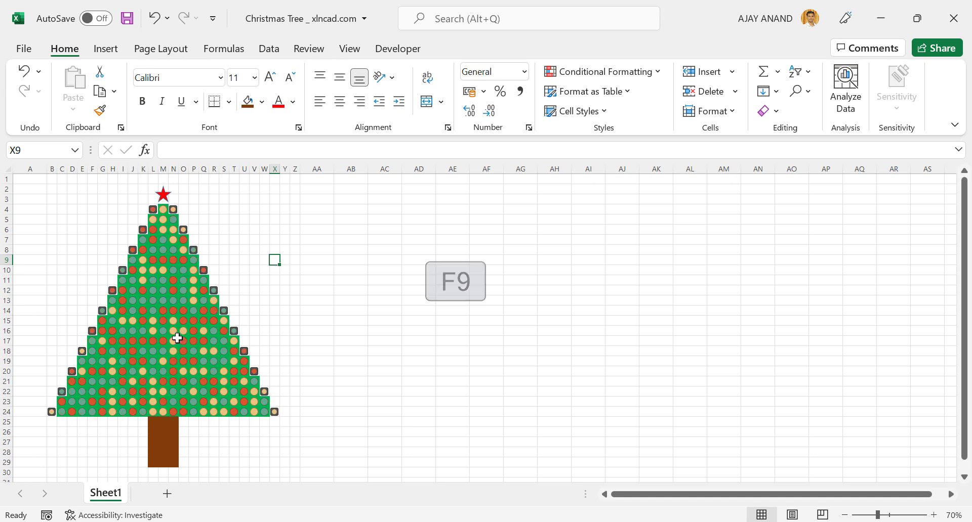
pyautogui.press('F9')
pyautogui.press('F9')
pyautogui.press('F9')
pyautogui.press('F9')
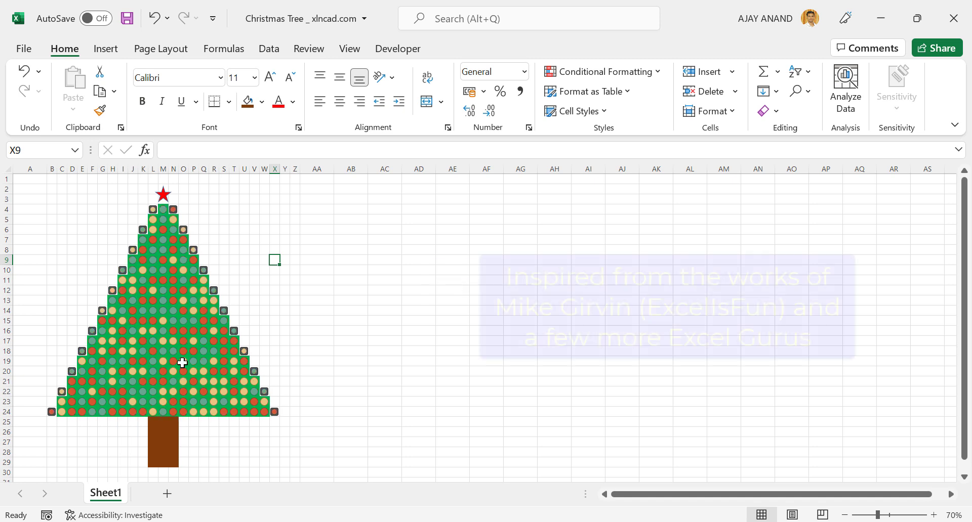
pyautogui.press('F9')
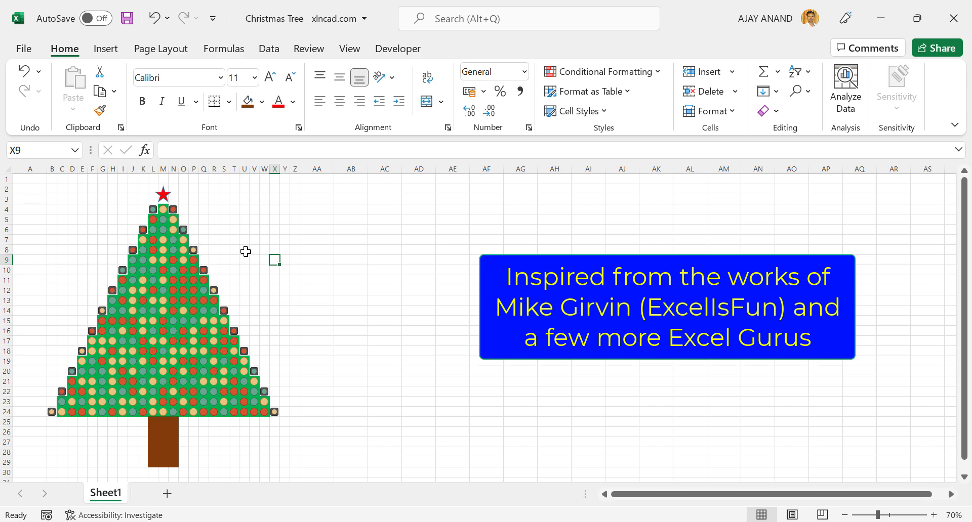
# Hide the worksheet's gridlines, headings and formula bar, and collapse the ribbon.
pyautogui.click(349, 49)
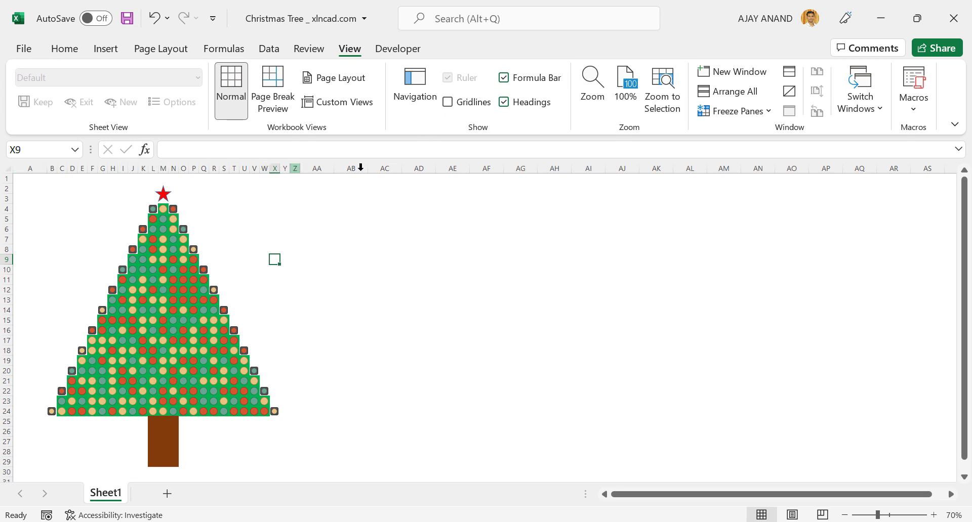
pyautogui.click(503, 101)
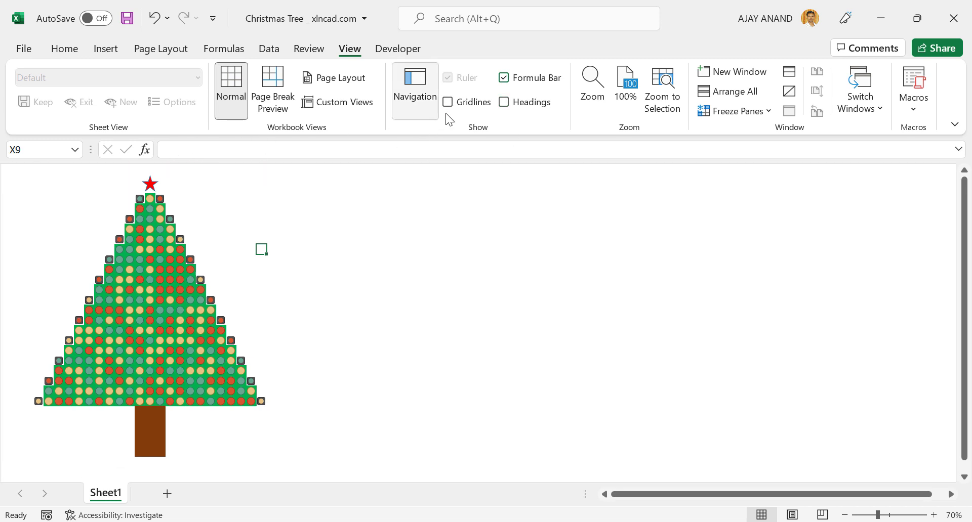
pyautogui.click(505, 79)
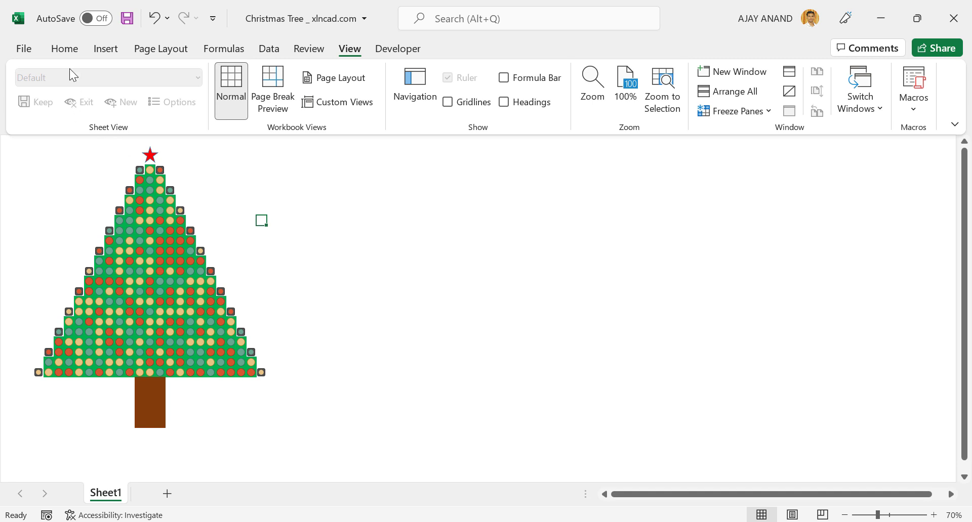
pyautogui.hotkey('ctrl', 'F1')
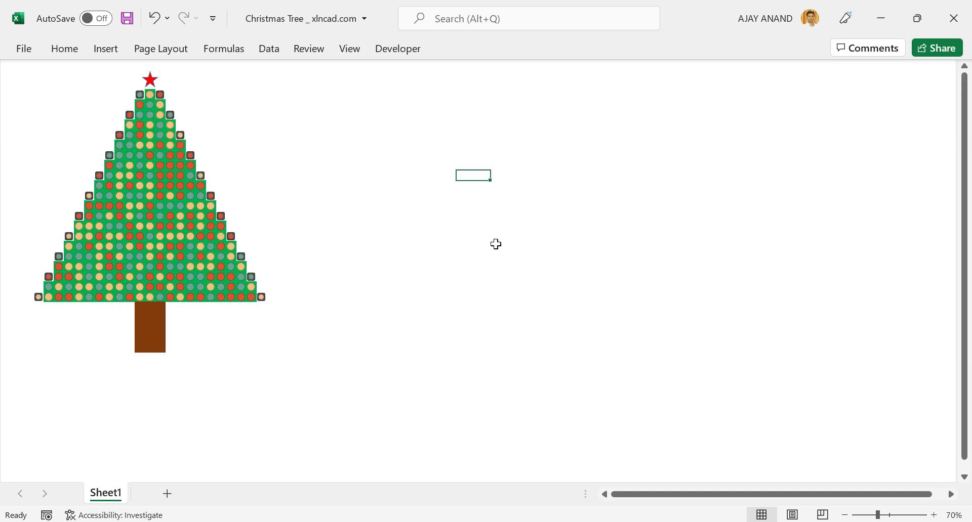
# Recalculate the decluttered sheet several times to make the tree's lights twinkle.
pyautogui.press('F9')
pyautogui.press('F9')
pyautogui.press('F9')
pyautogui.press('F9')
pyautogui.press('F9')
pyautogui.press('F9')
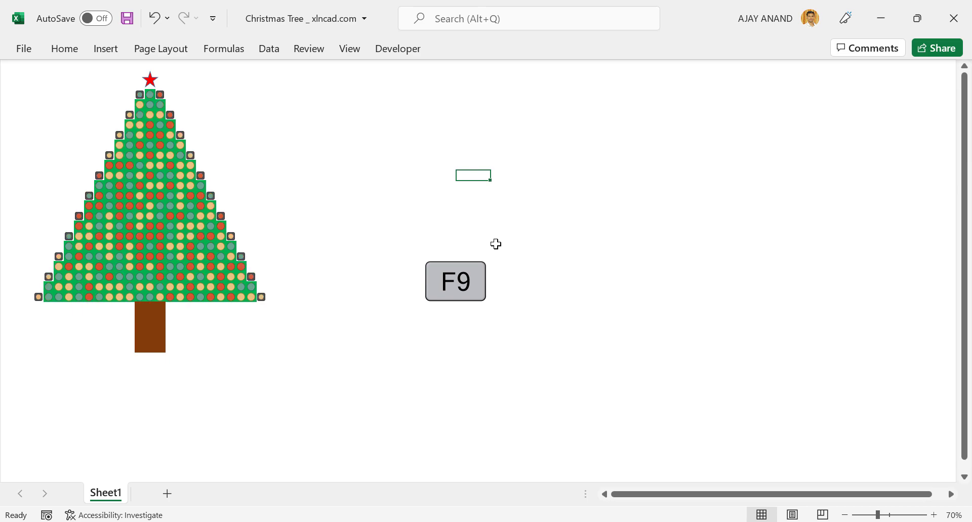
pyautogui.press('F9')
pyautogui.press('F9')
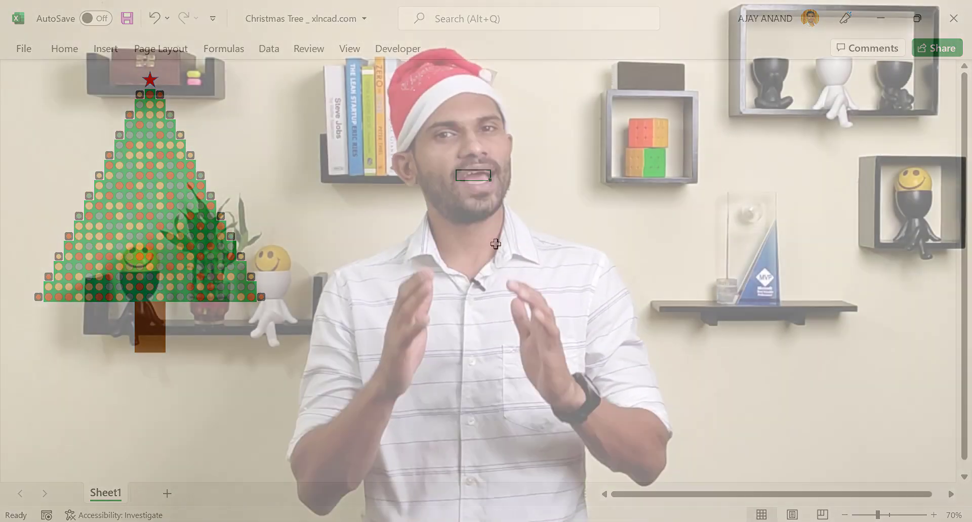